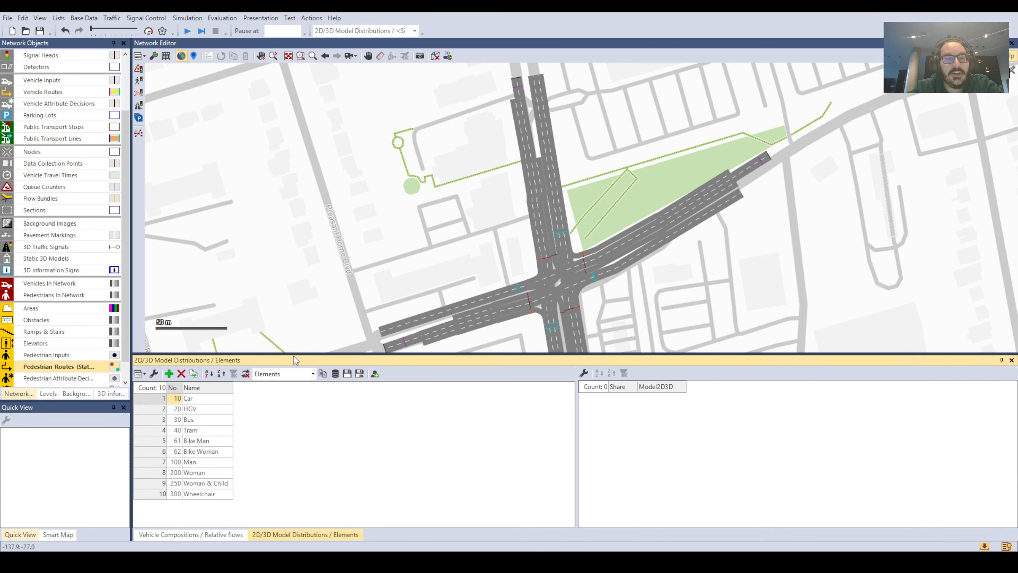
Examine the relative flows of the Default vehicle composition and the model distributions assigned to each vehicle type.
left_click(225, 534)
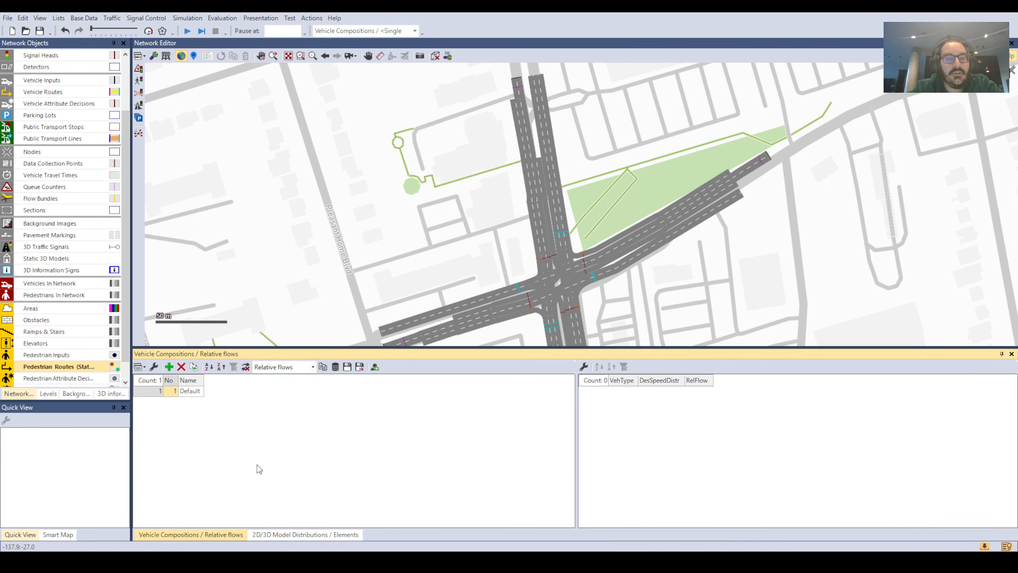
left_click(148, 391)
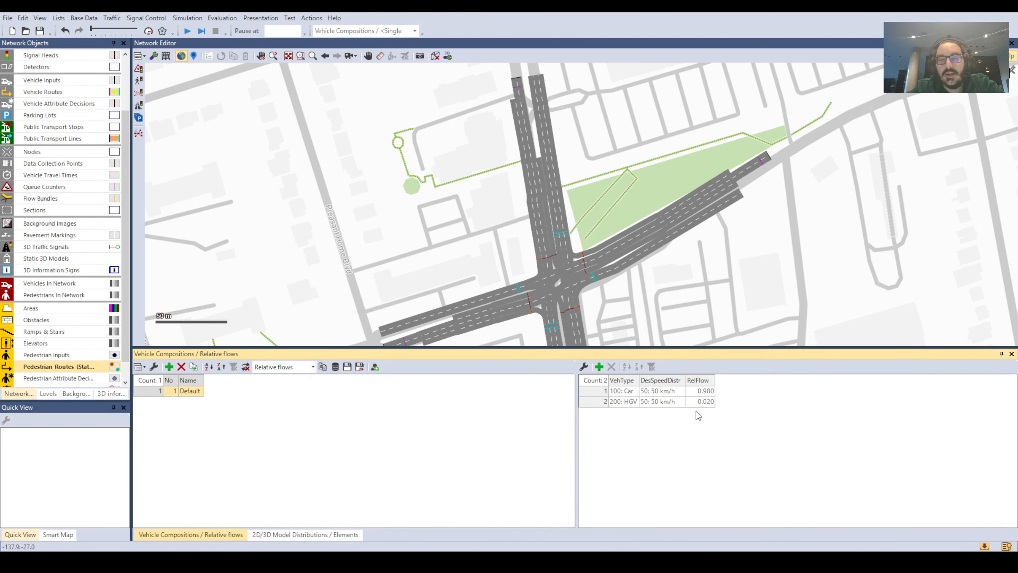
double_click(639, 381)
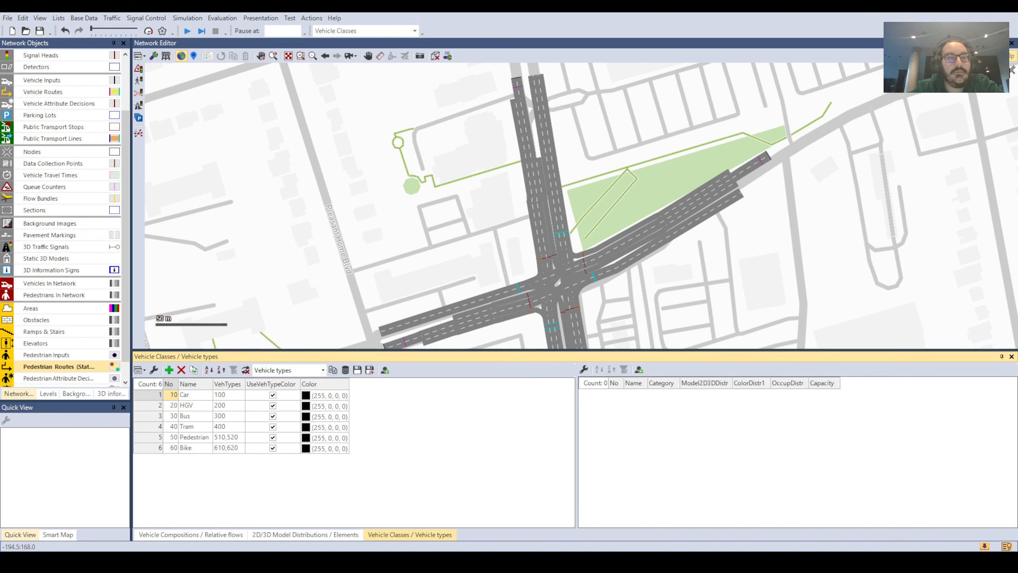
left_click(111, 116)
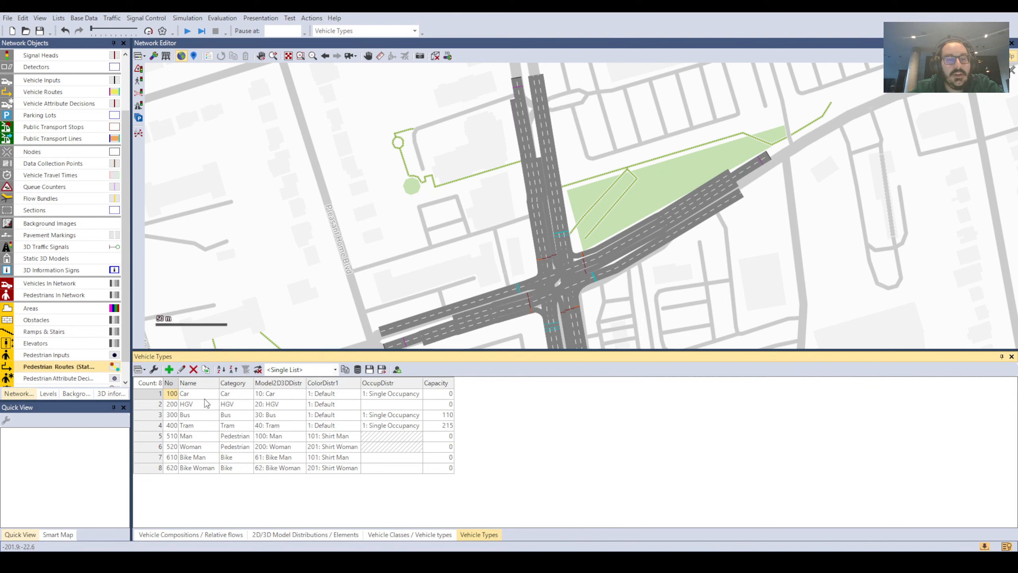
double_click(306, 383)
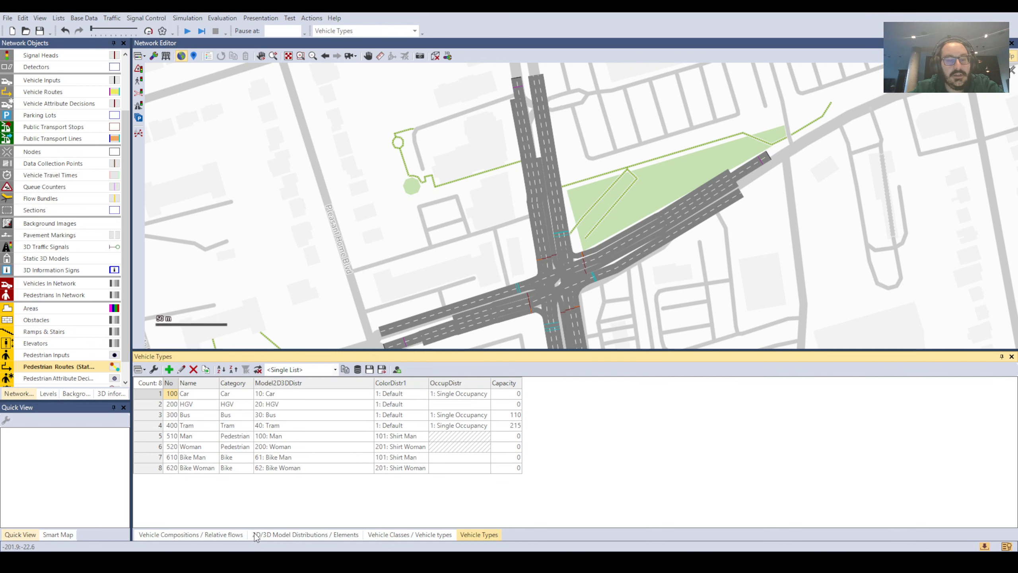
Examine the 2D/3D models and their shares in the Car and HGV model distributions.
left_click(279, 536)
left_click(143, 393)
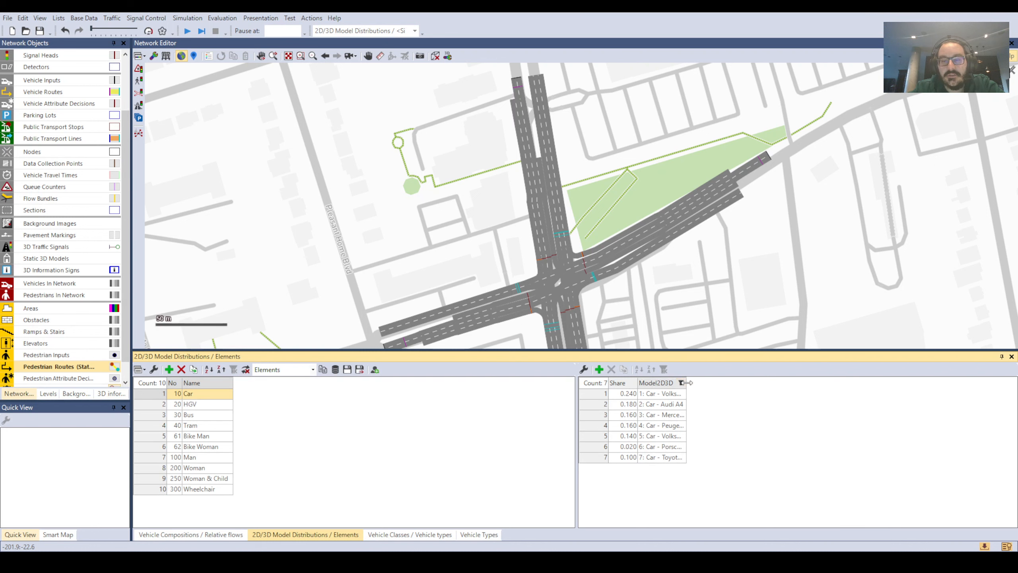
left_click_drag(687, 382, 803, 383)
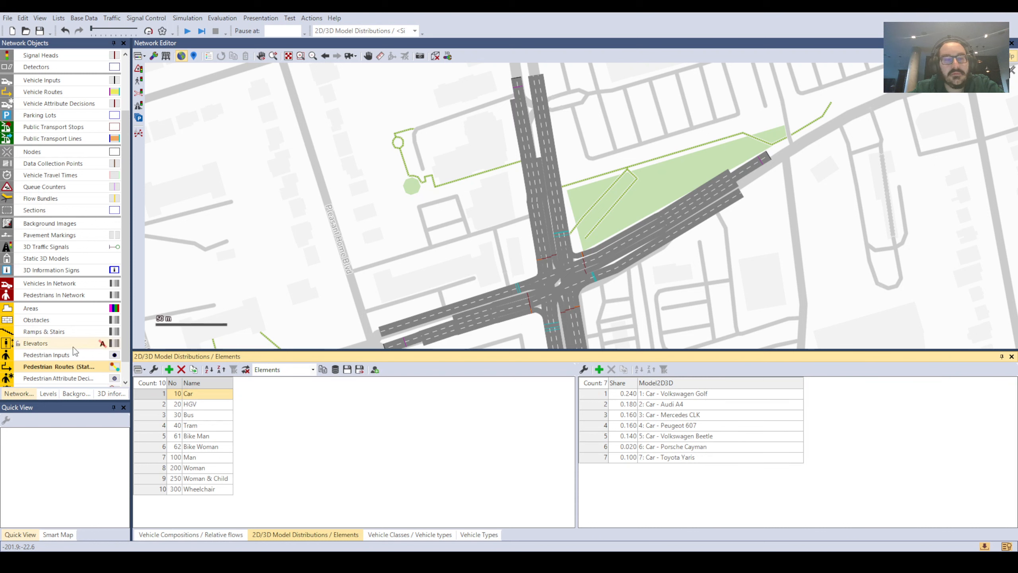
left_click(143, 408)
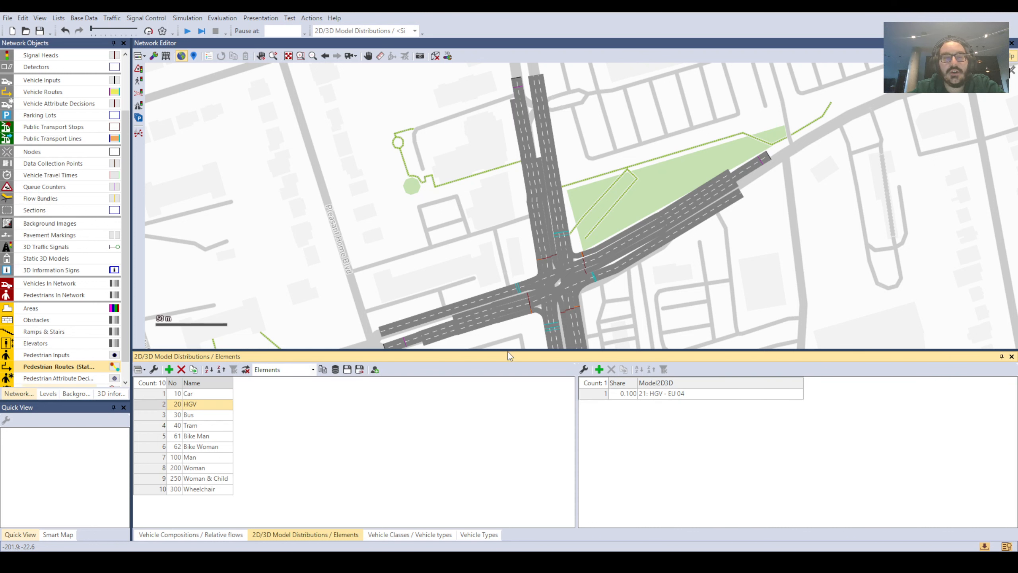
left_click_drag(278, 351, 289, 374)
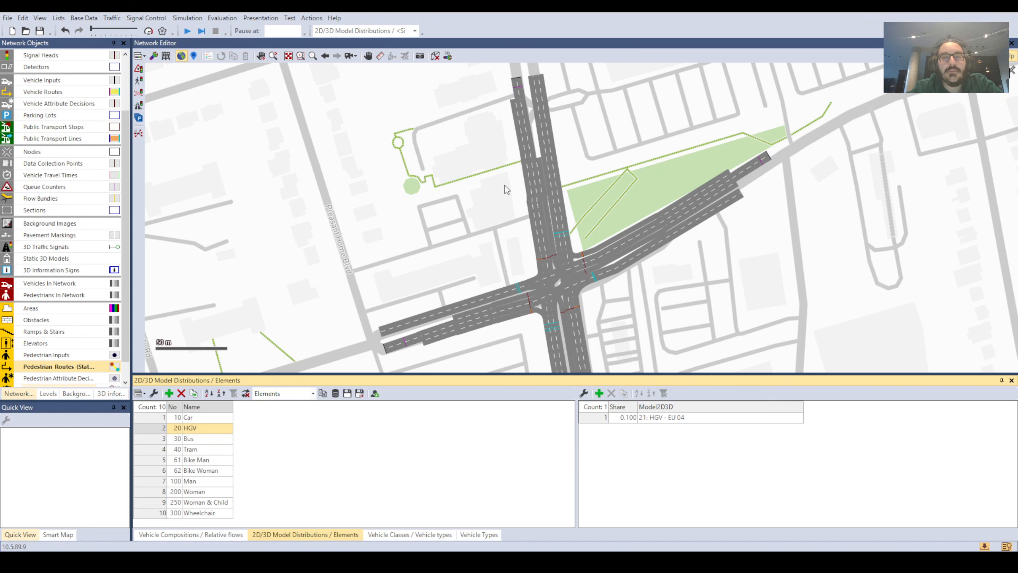
Switch to File Explorer and open the Canada defaults network from the Vehicle Fleet & Settings Defaults folder.
scroll(479, 321, "down", 3)
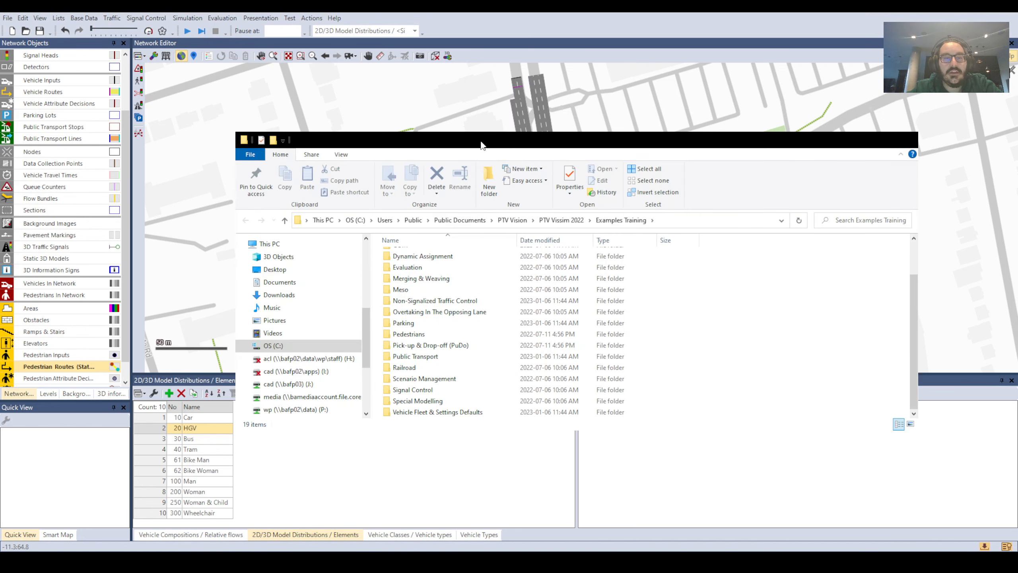
left_click(440, 413)
double_click(438, 412)
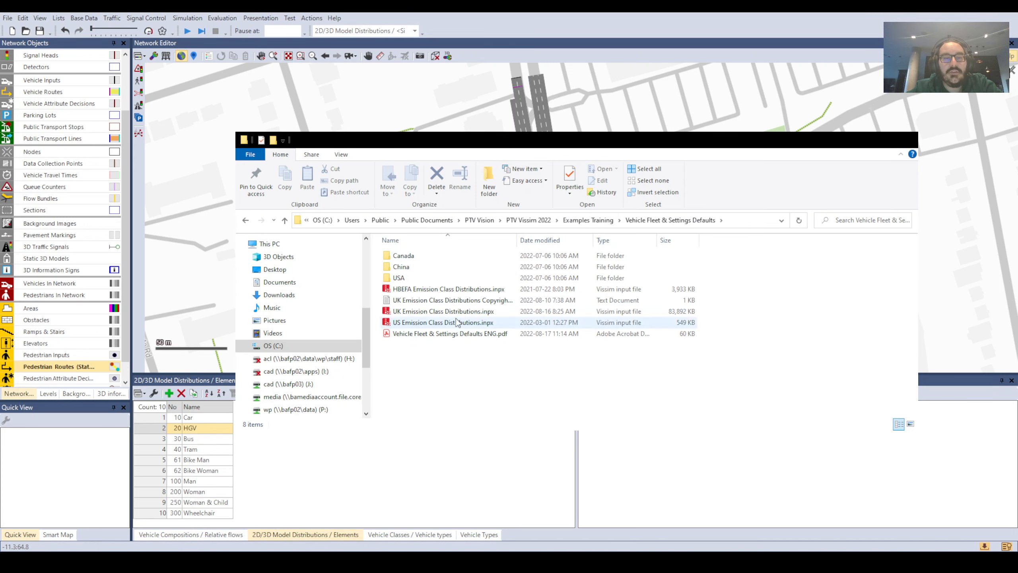
double_click(434, 257)
double_click(409, 257)
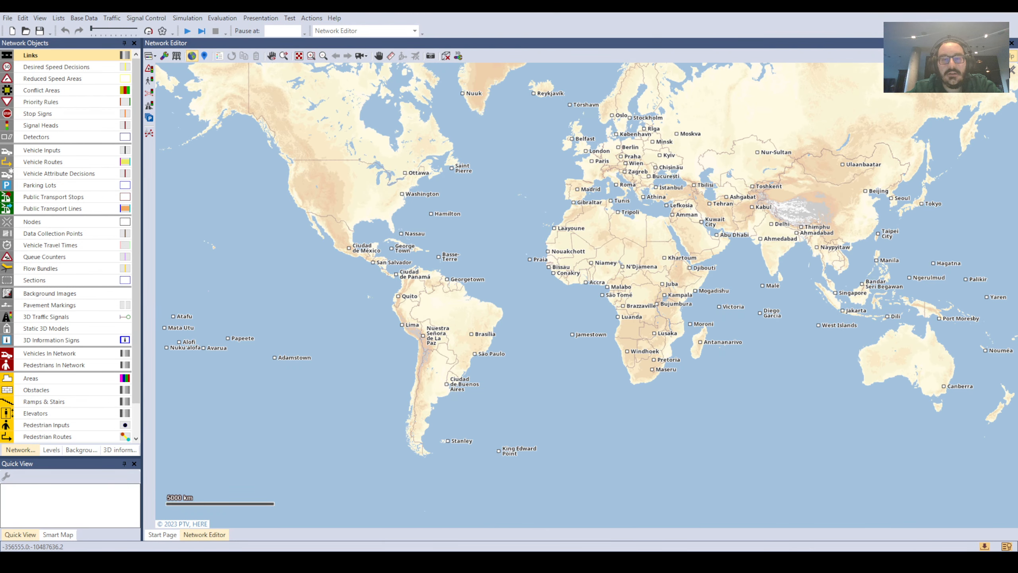
left_click(569, 345)
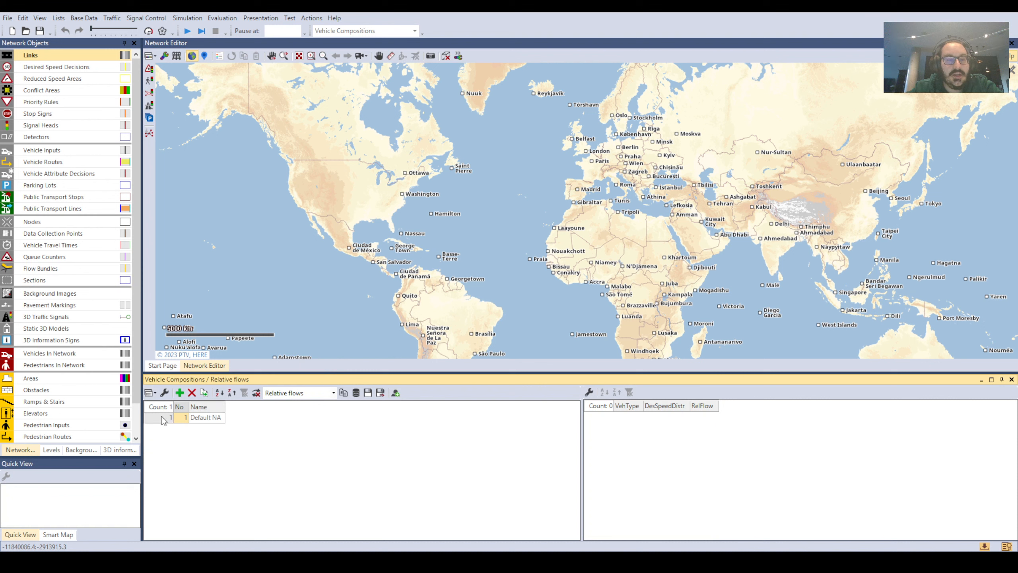
Examine the Default NA composition's relative flows and the vehicle models in the Car NA distribution.
left_click(205, 418)
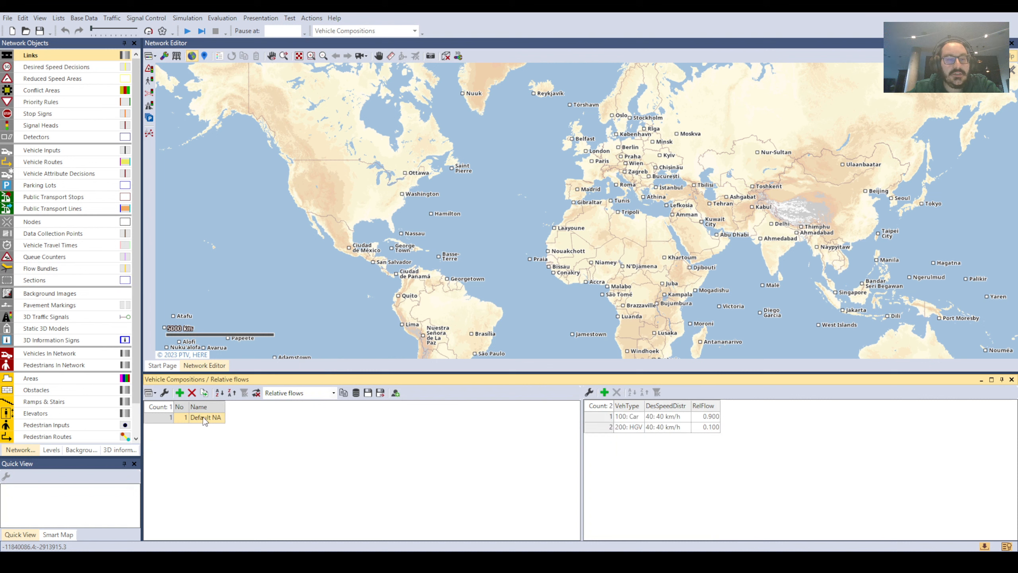
left_click_drag(224, 408, 239, 408)
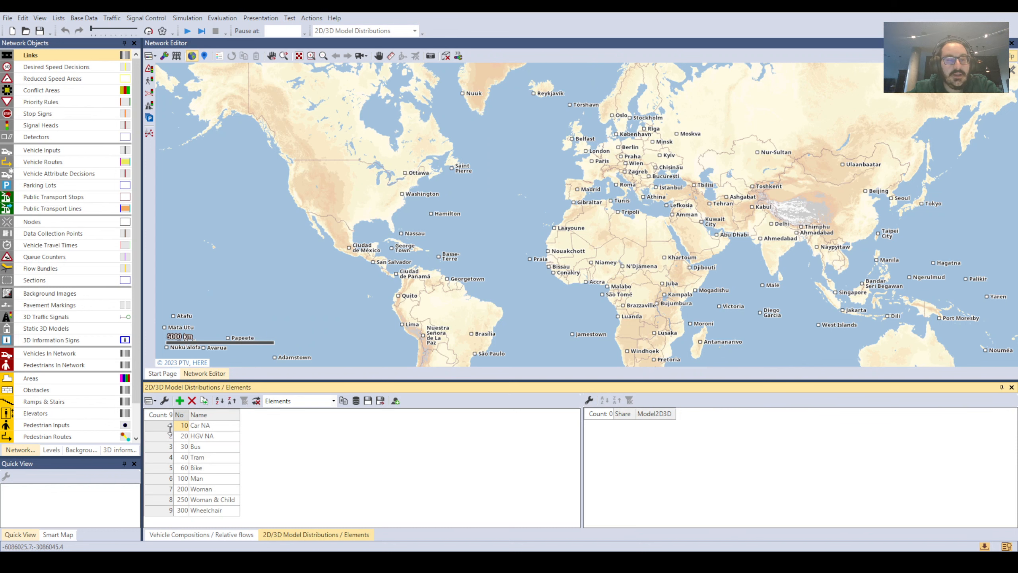
left_click(168, 426)
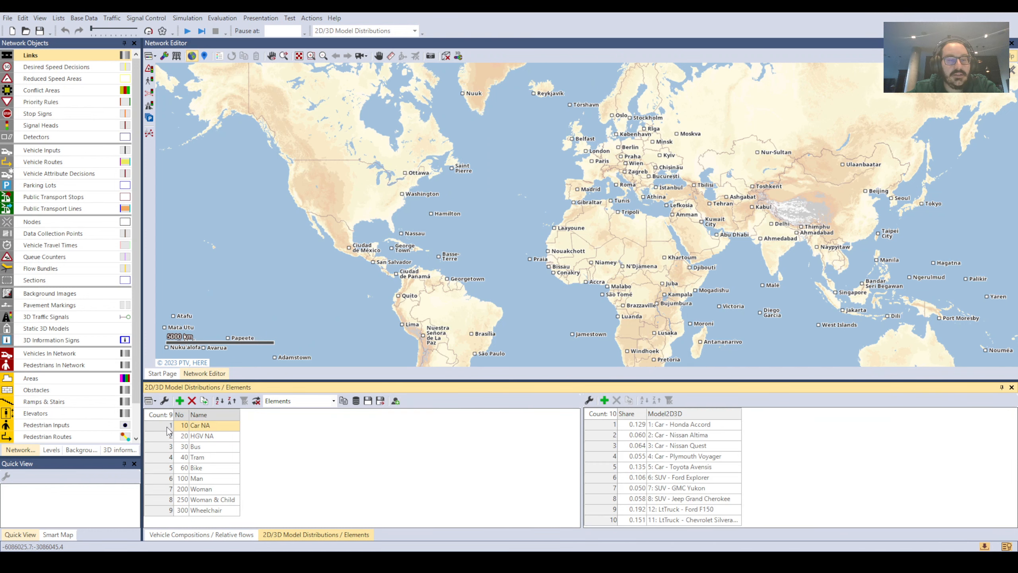
left_click_drag(715, 380, 715, 308)
left_click(549, 562)
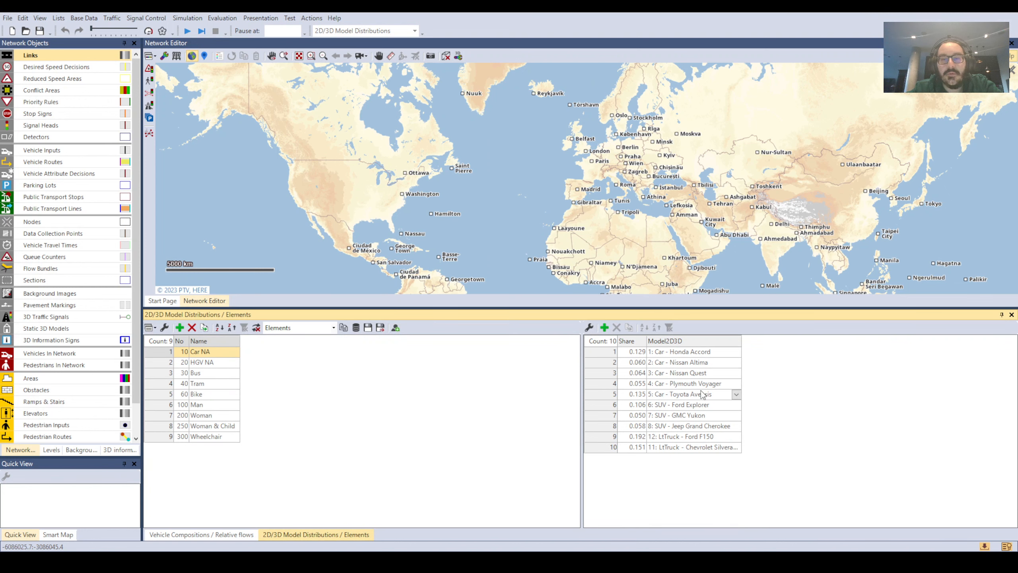
left_click_drag(578, 308, 578, 331)
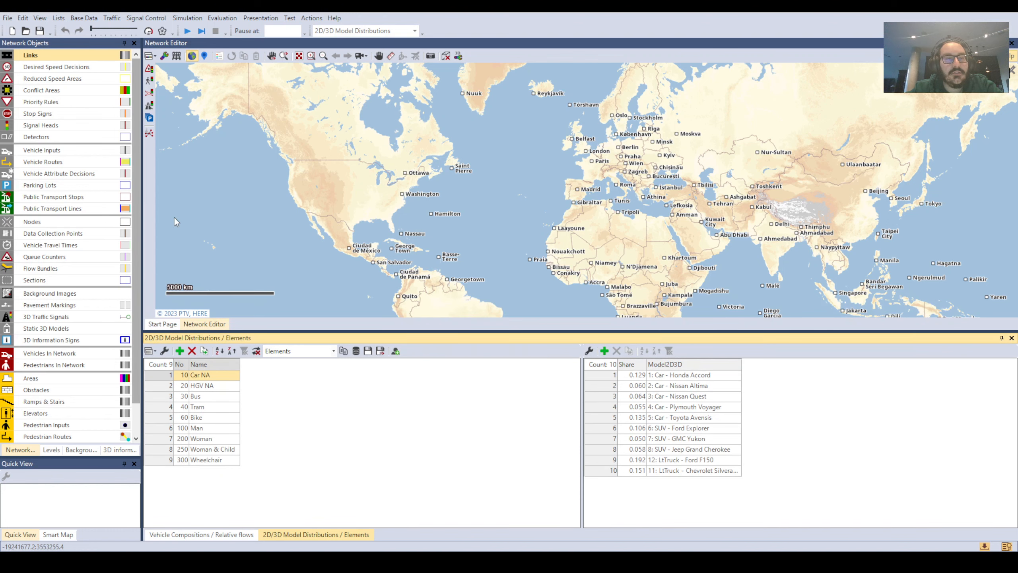
Turn off the background map in the Canada network.
scroll(465, 185, "up", 3)
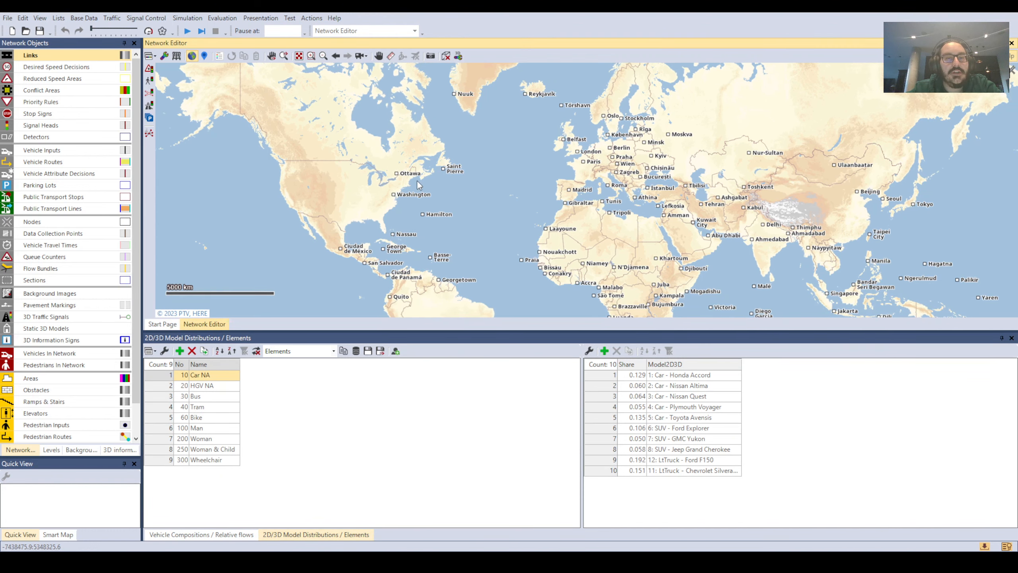
scroll(478, 199, "up", 7)
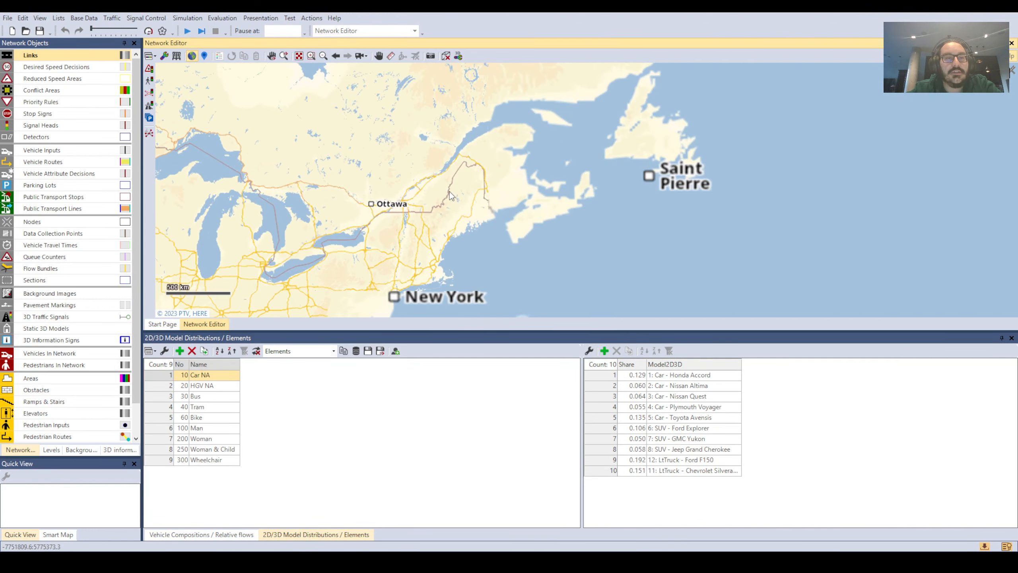
scroll(357, 174, "up", 5)
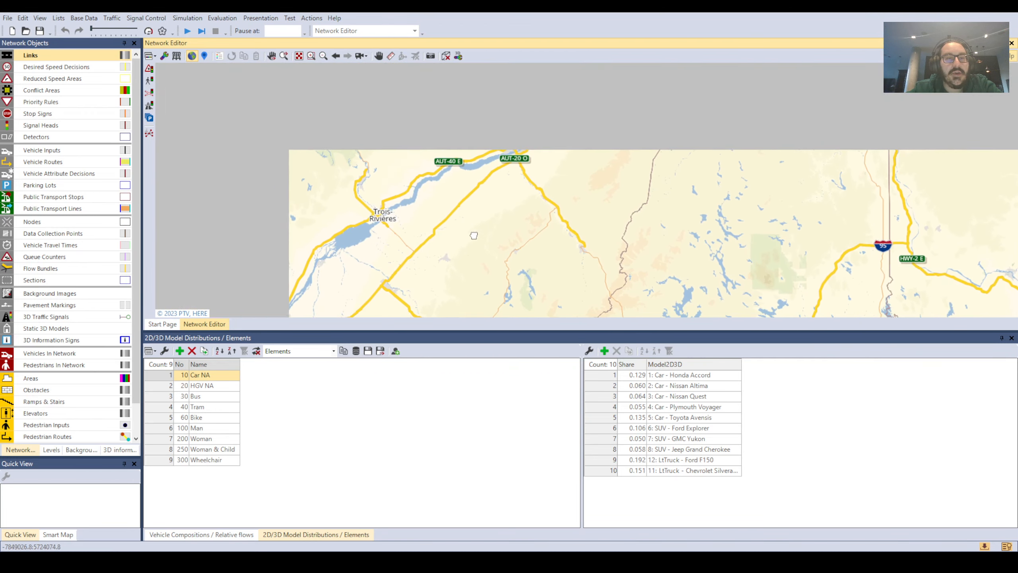
scroll(406, 215, "up", 4)
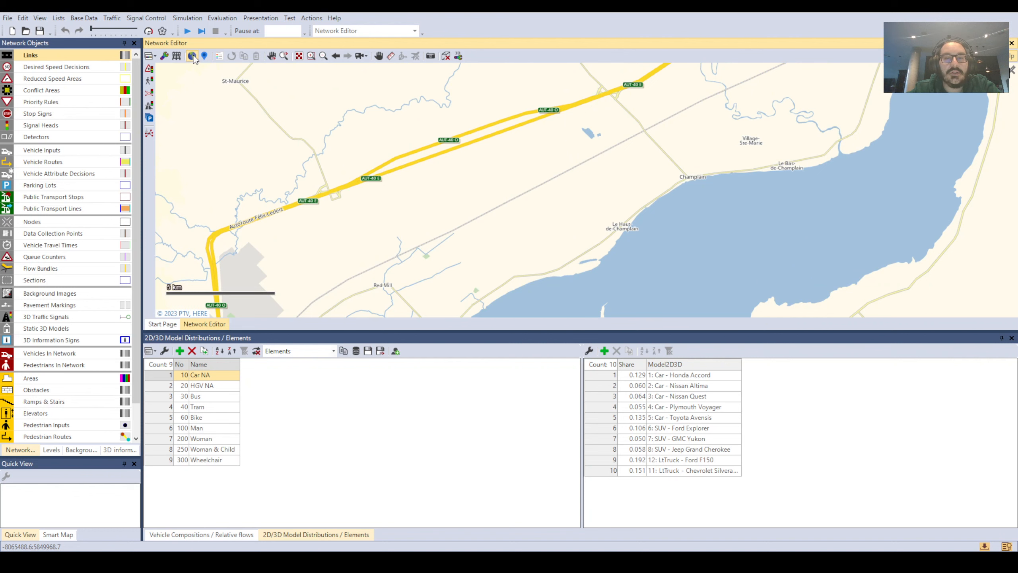
scroll(451, 270, "up", 3)
left_click_drag(525, 253, 479, 212)
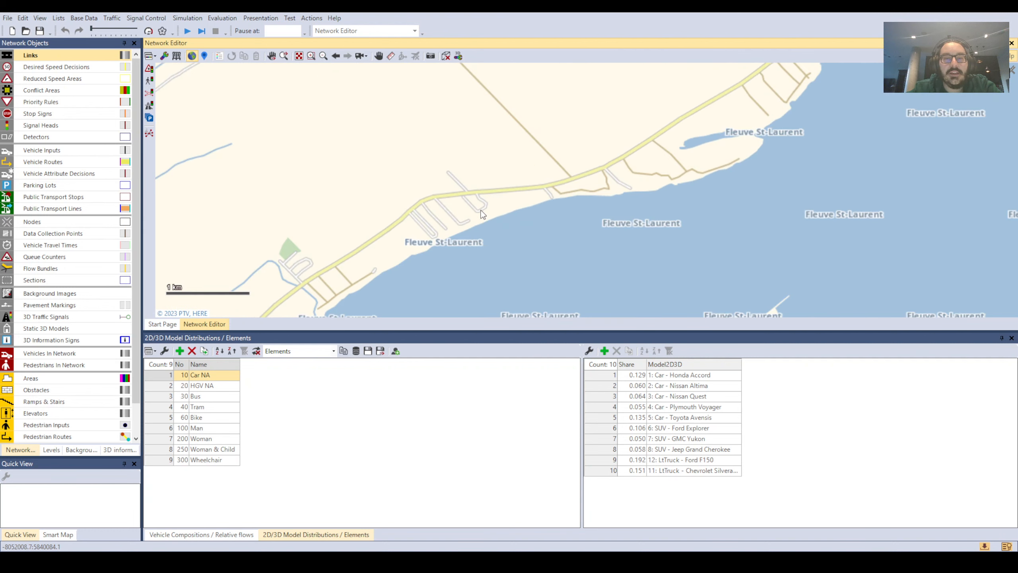
scroll(423, 217, "up", 2)
left_click(192, 57)
Draw a single-lane link about 40 m long in the empty network, keeping the 3.50 m lane width and Urban (motorized) behavior.
scroll(441, 234, "up", 5)
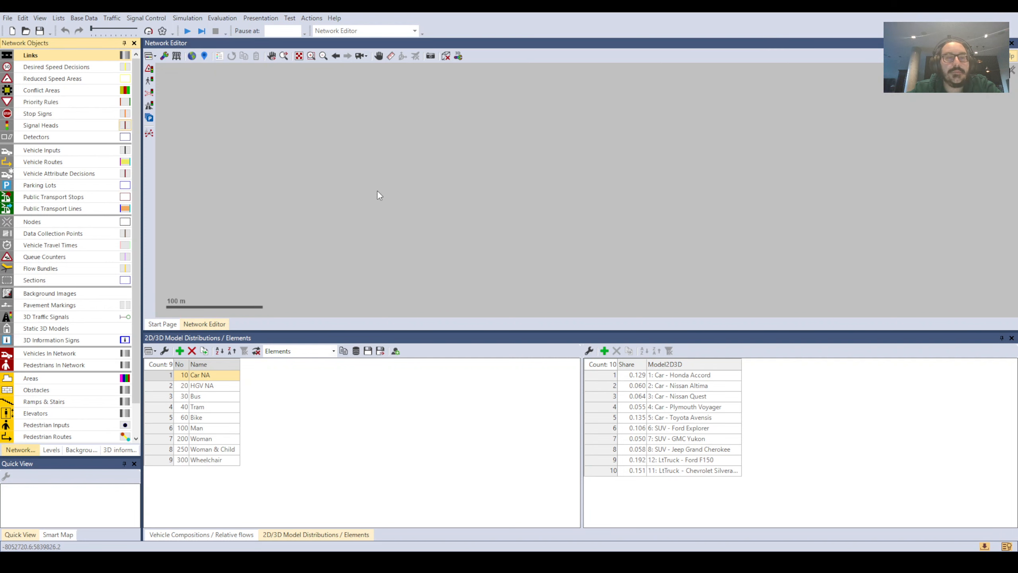
scroll(377, 189, "up", 2)
scroll(343, 196, "up", 5)
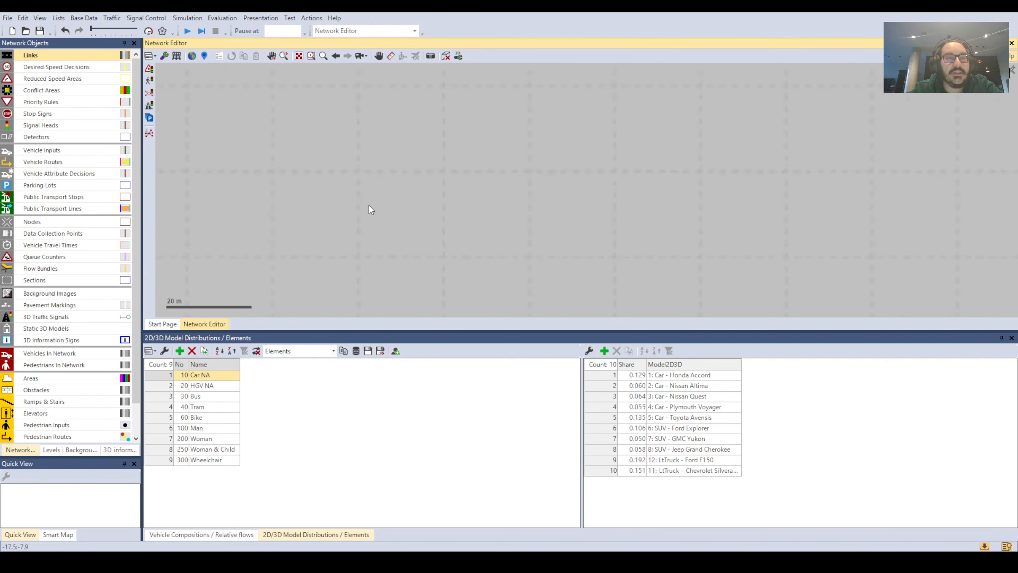
left_click_drag(411, 188, 379, 151)
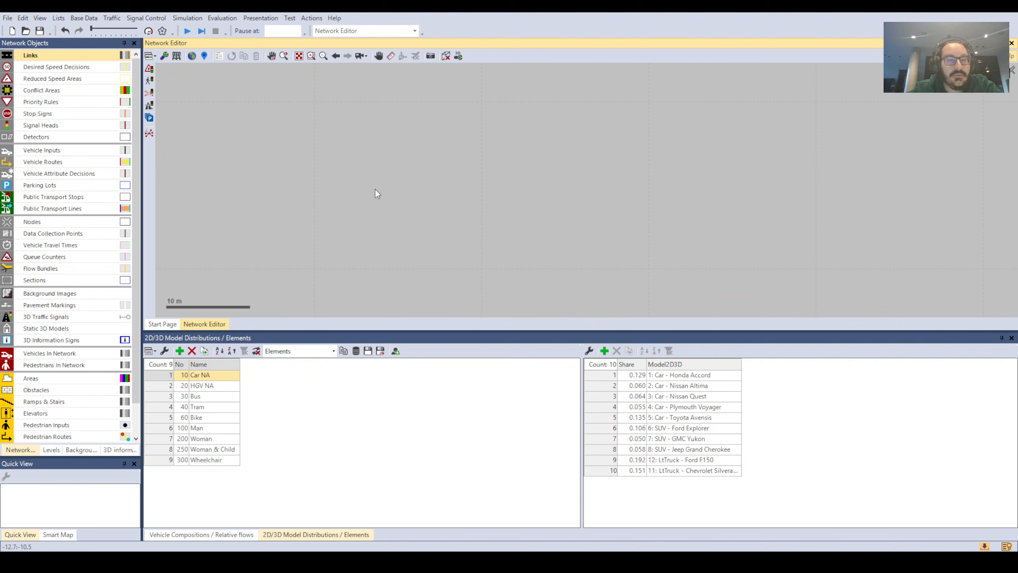
mouse_move(380, 205)
left_mouse_down()
mouse_move(654, 168)
mouse_move(716, 186)
left_mouse_up()
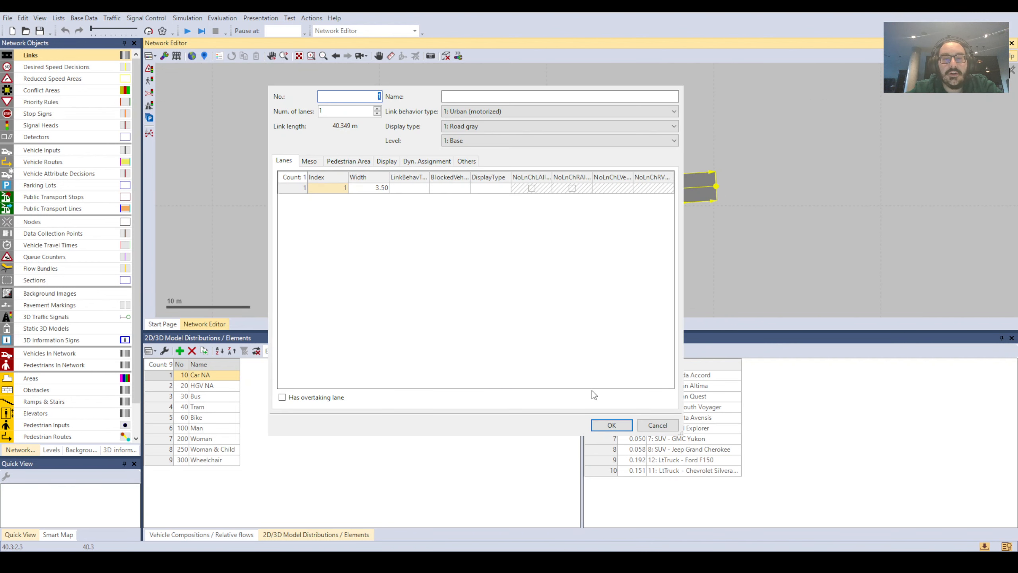
left_click(611, 425)
scroll(485, 243, "down", 2)
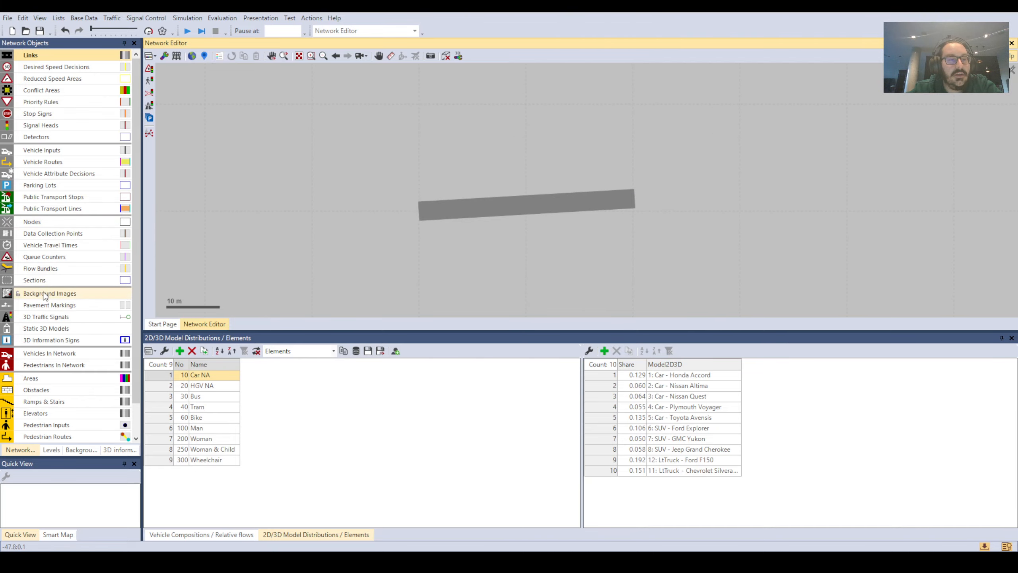
Add a vehicle input with the Default NA composition to the new link.
left_click(40, 151)
right_click(517, 211, "ctrl")
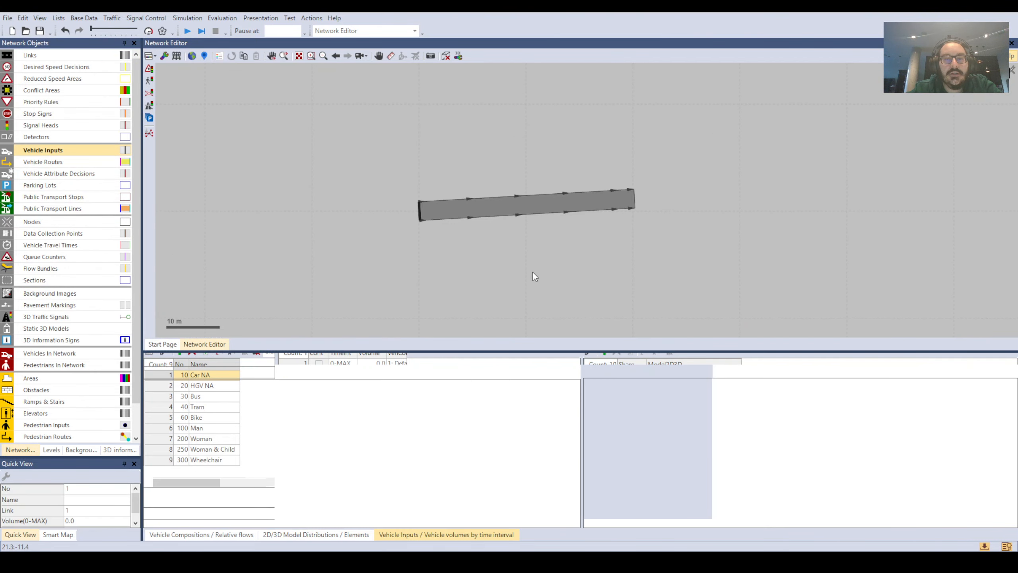
left_click(515, 562)
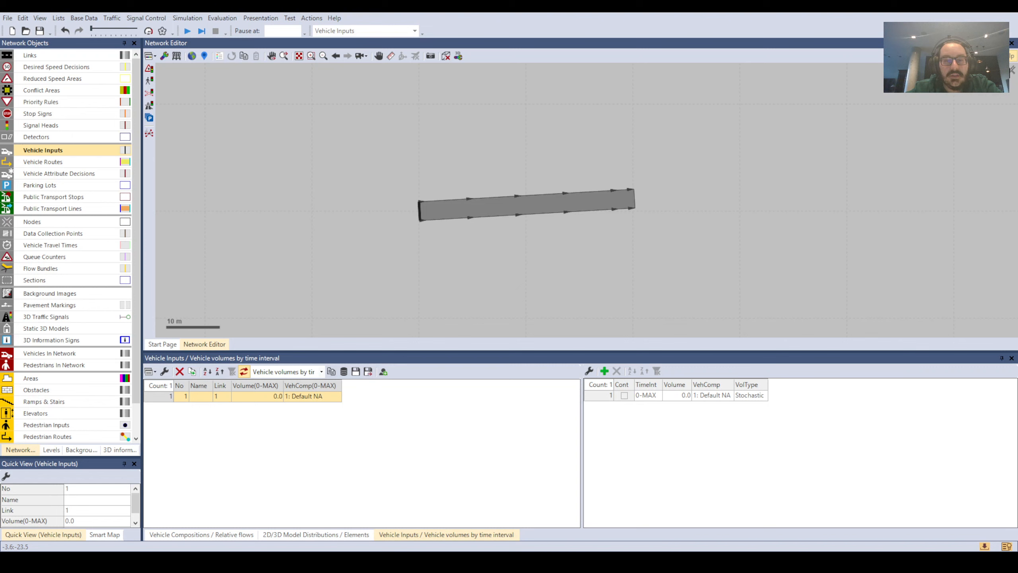
left_click(426, 394)
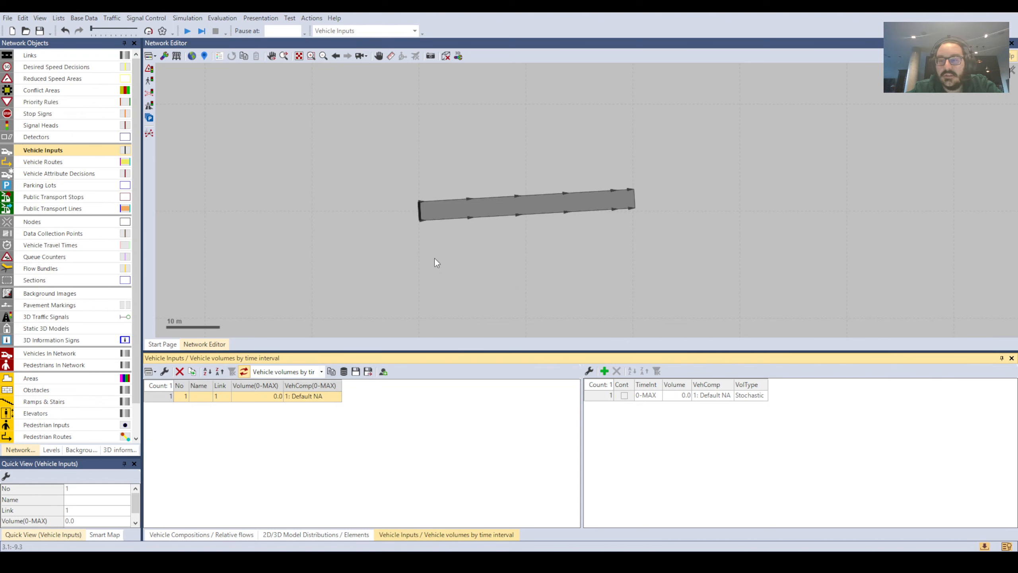
Copy the link together with its vehicle input from the Canada network and switch to the intersection model.
left_click(549, 220)
left_click_drag(752, 258, 363, 132)
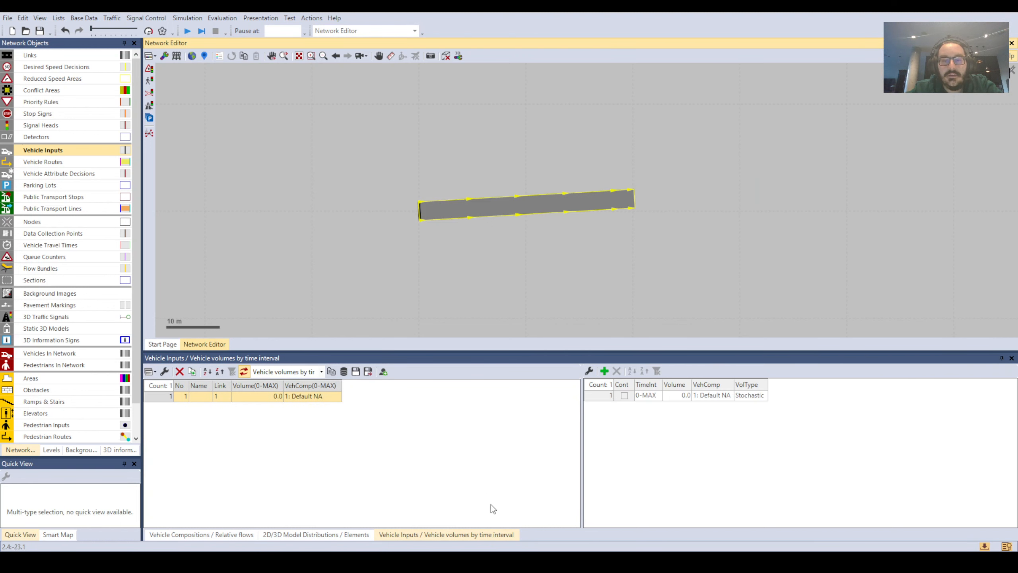
left_click(511, 562)
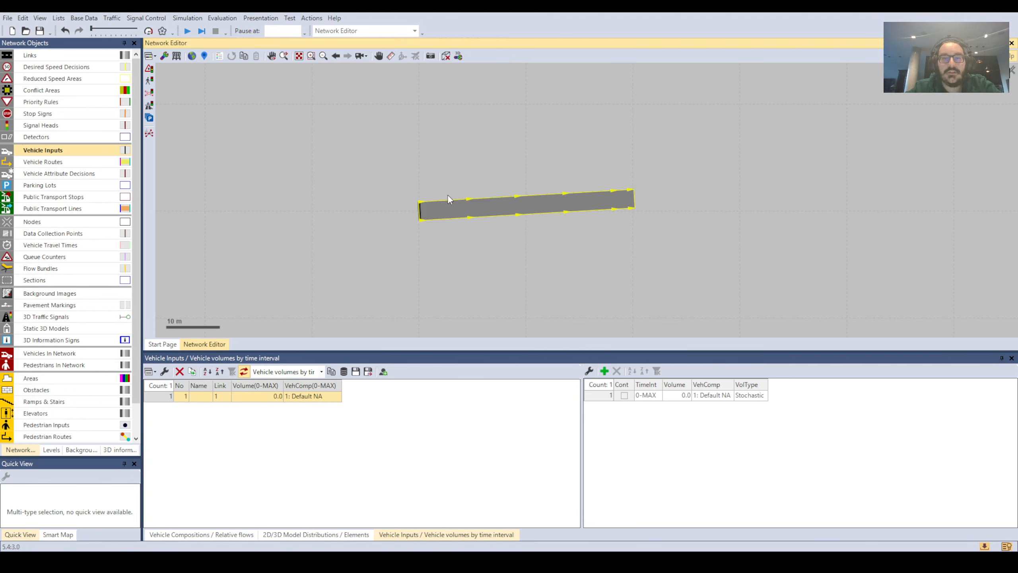
left_click(421, 217)
left_click(421, 217)
left_click(468, 210, "ctrl")
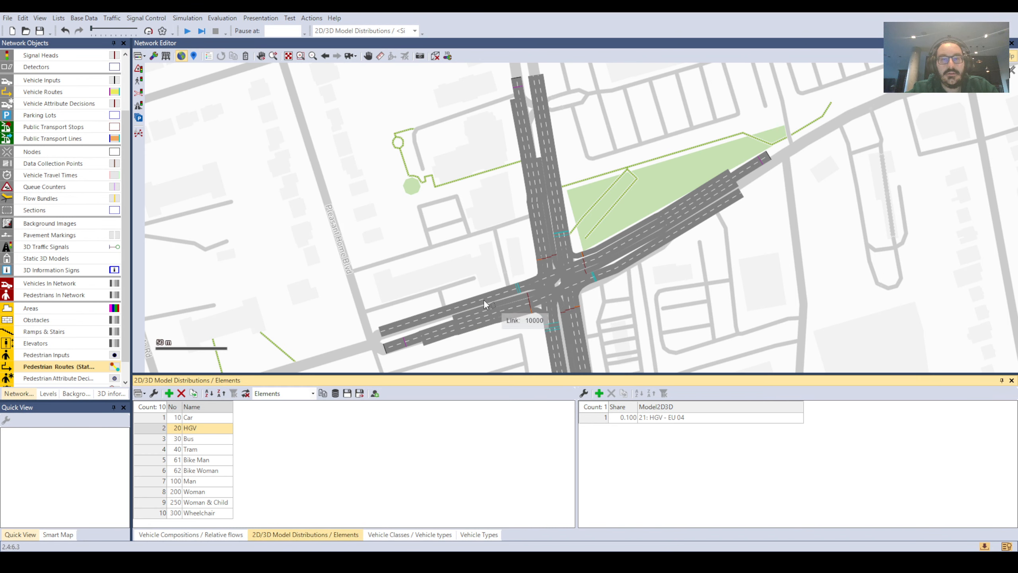
Paste the copied link and vehicle input into an empty area east of the intersection.
left_click_drag(589, 231, 506, 206)
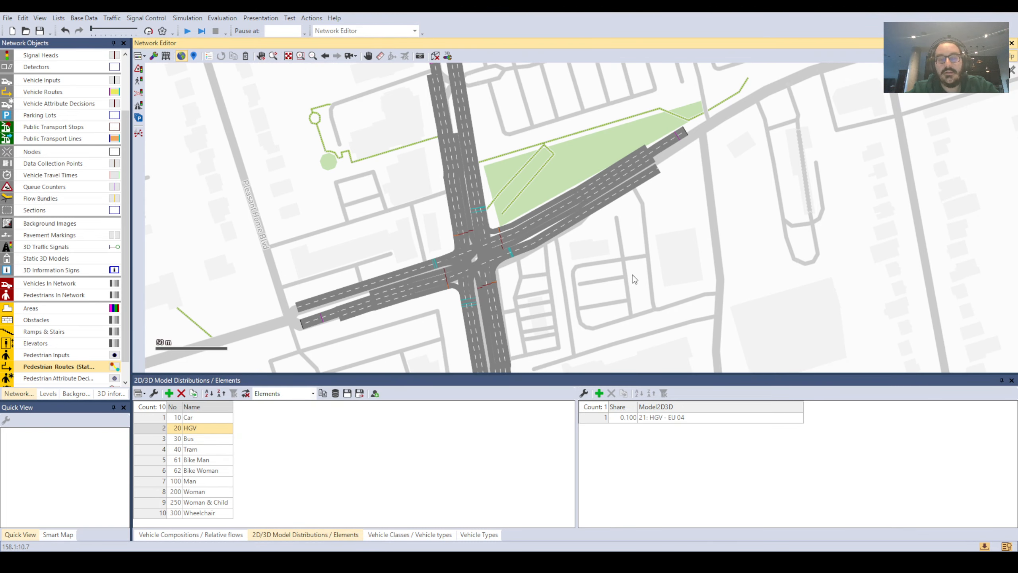
key("ctrl+v")
scroll(625, 285, "up", 1)
scroll(626, 292, "up", 2)
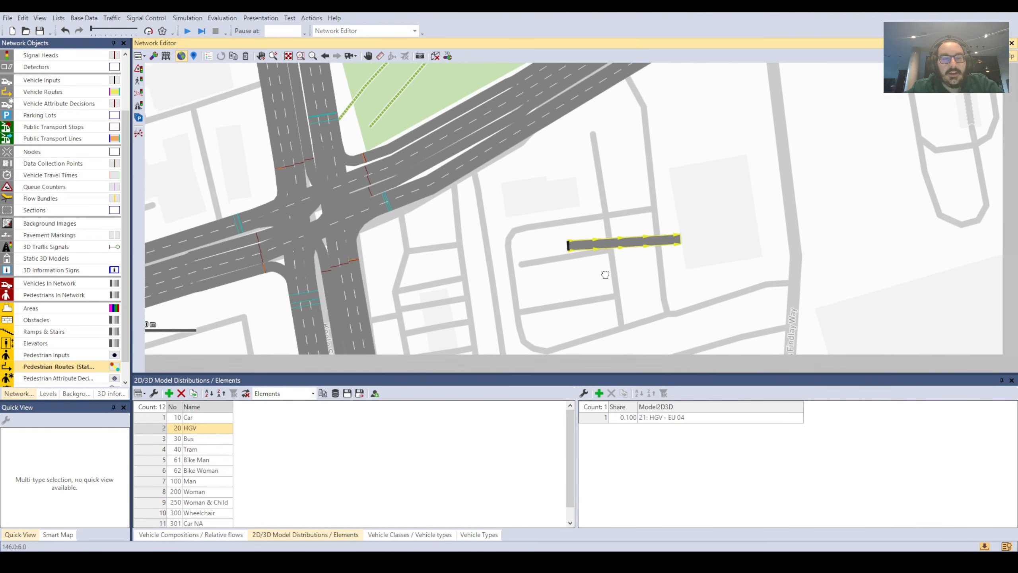
left_click(546, 245)
Renumber the 2D/3D model distributions, setting Car NA to 11 and HGV NA to 21.
scroll(200, 481, "down", 1)
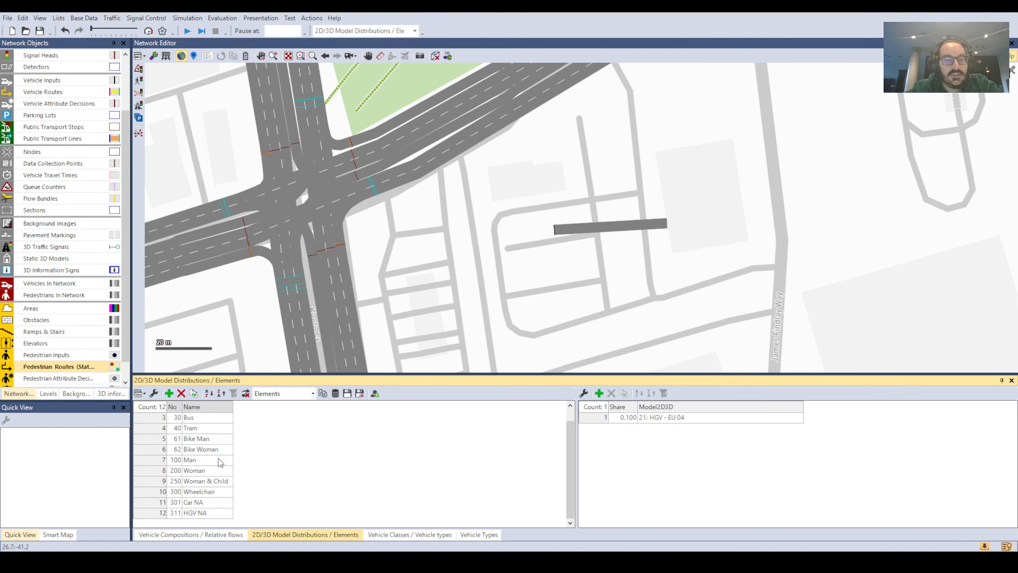
left_click_drag(242, 374, 248, 328)
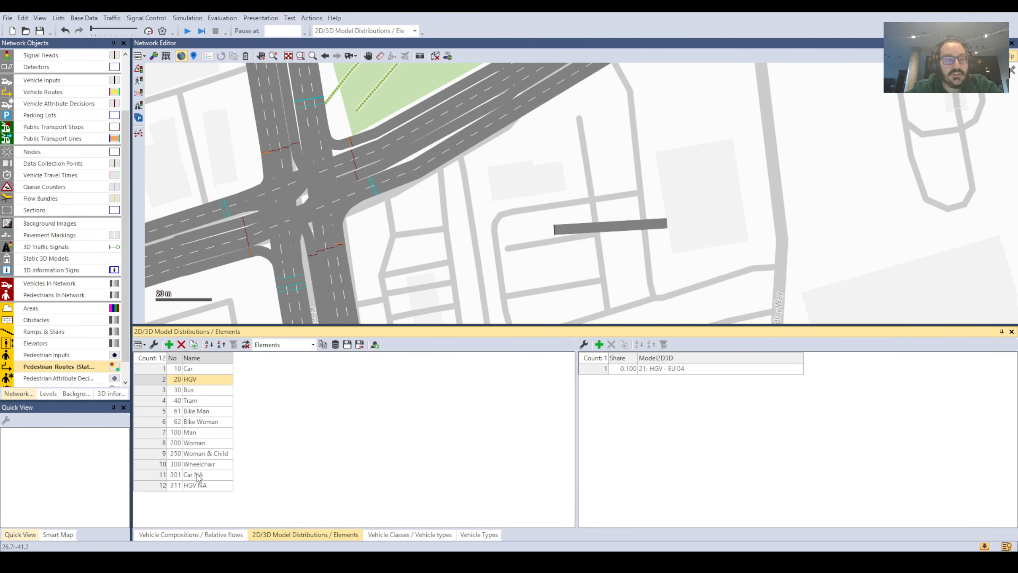
left_click(175, 476)
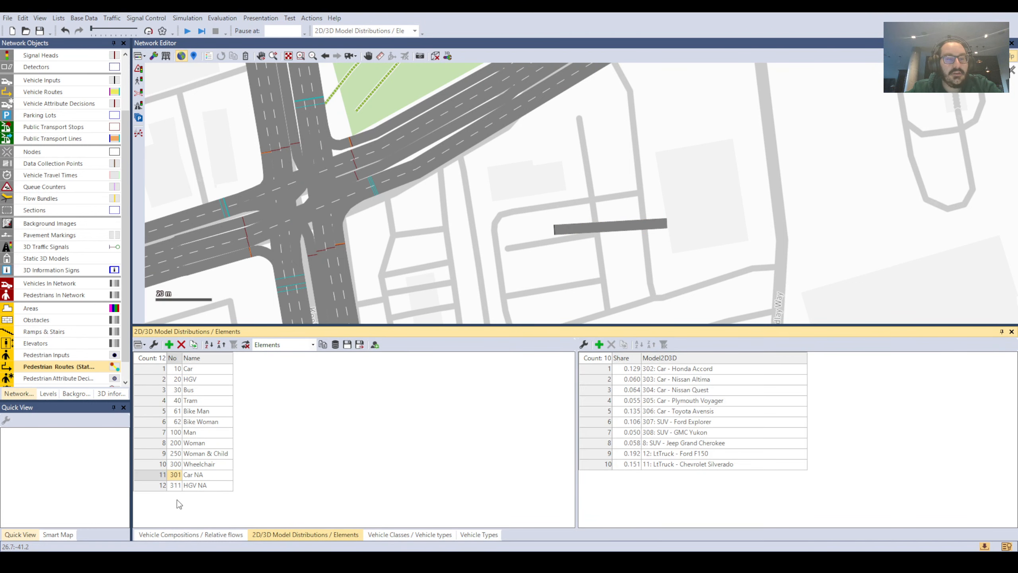
type("11")
left_click(179, 487)
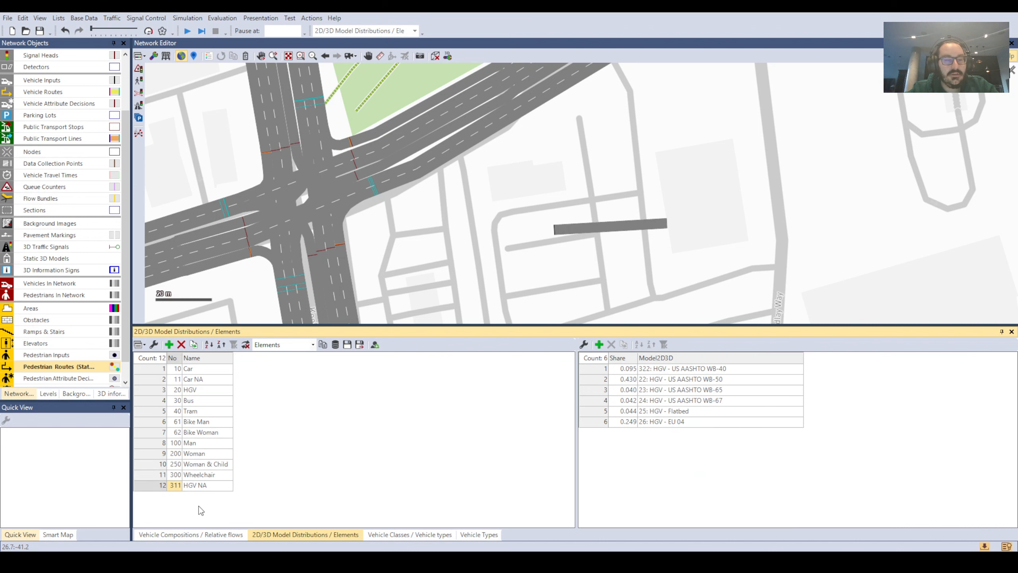
type("21")
left_click(196, 475)
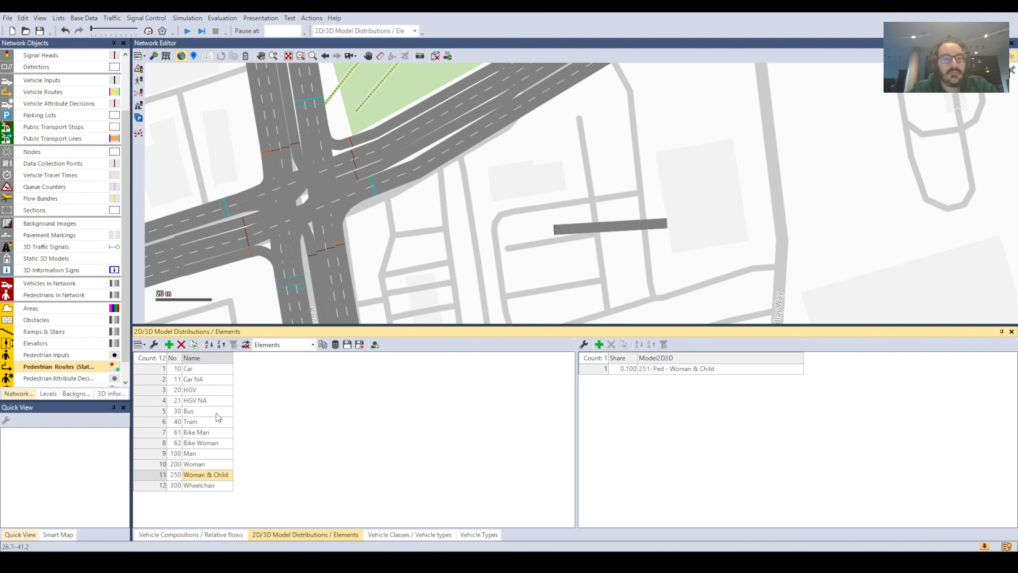
Review the vehicle types, vehicle classes and vehicle compositions for the imported North American entries.
left_click(484, 536)
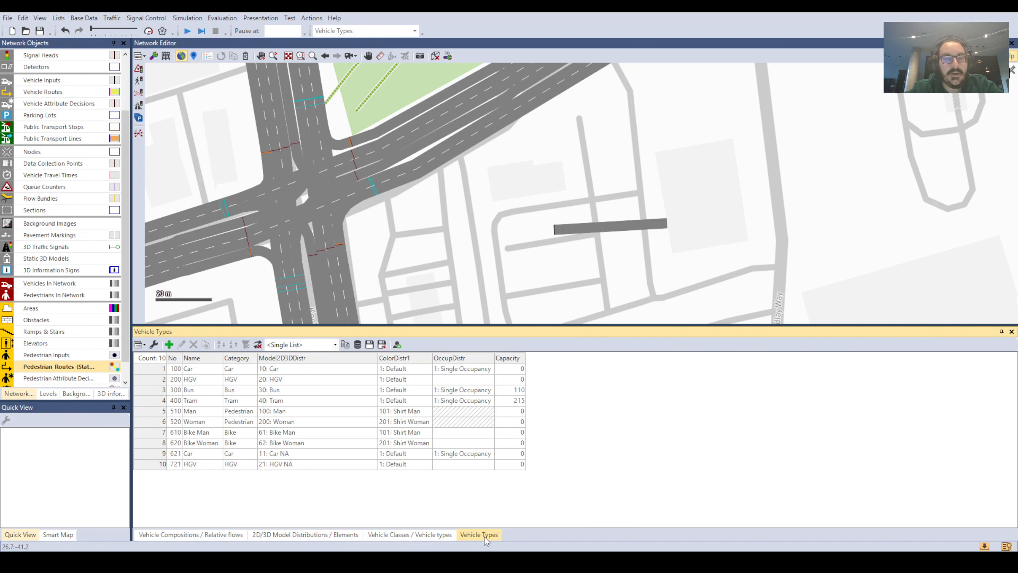
left_click(429, 535)
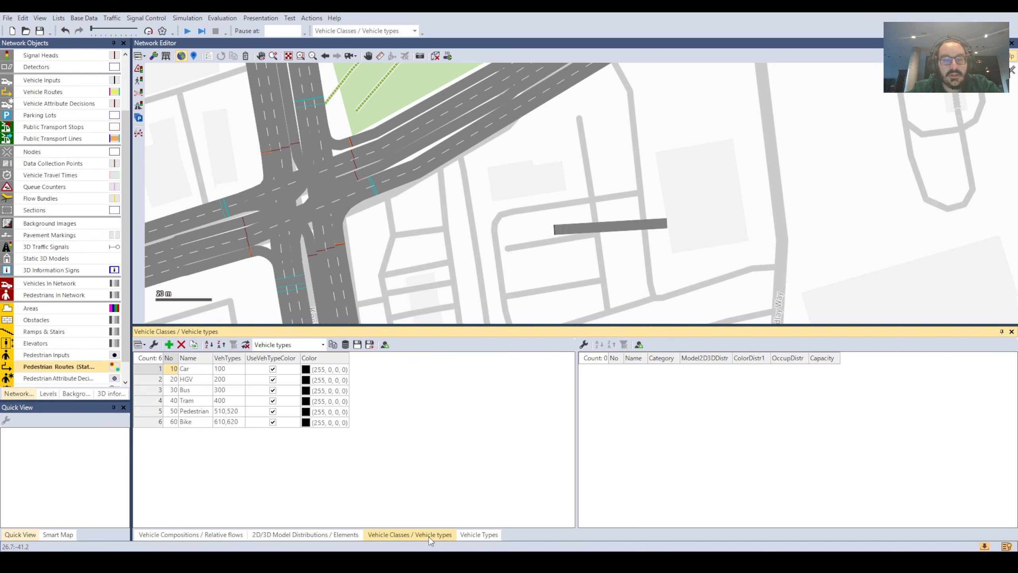
left_click(220, 535)
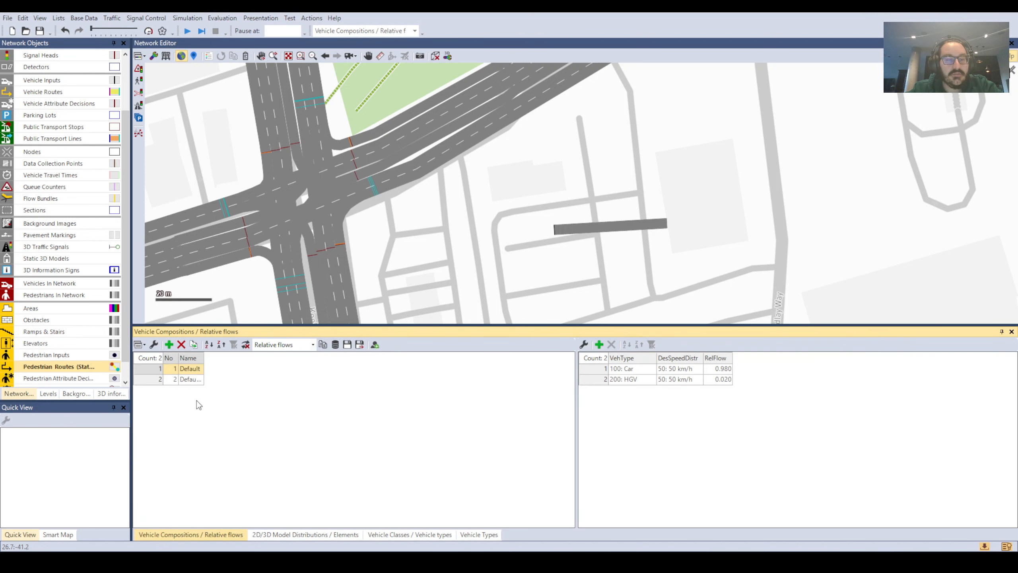
left_click_drag(203, 356, 296, 357)
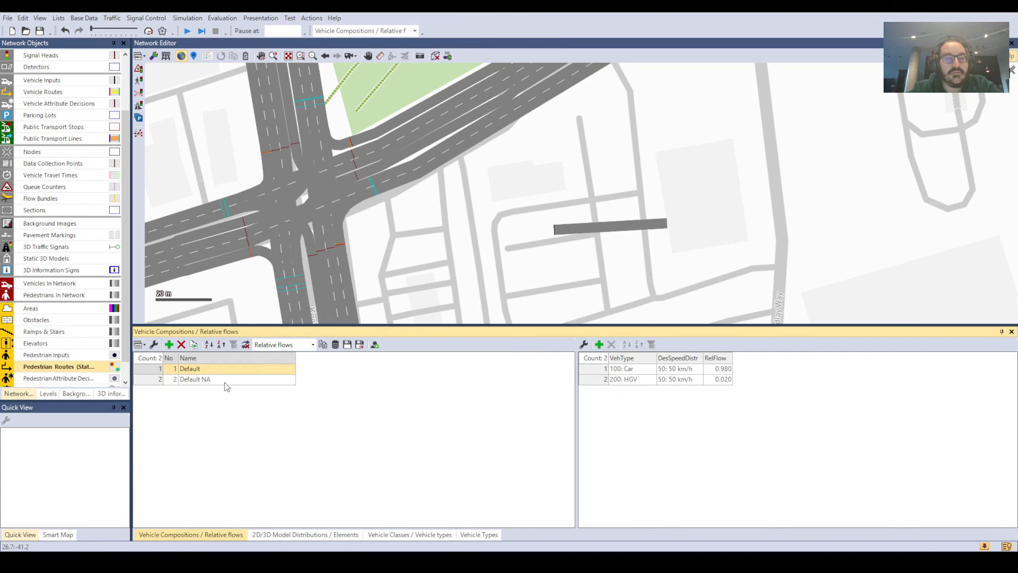
Delete the pasted link from the intersection model.
left_click(634, 230)
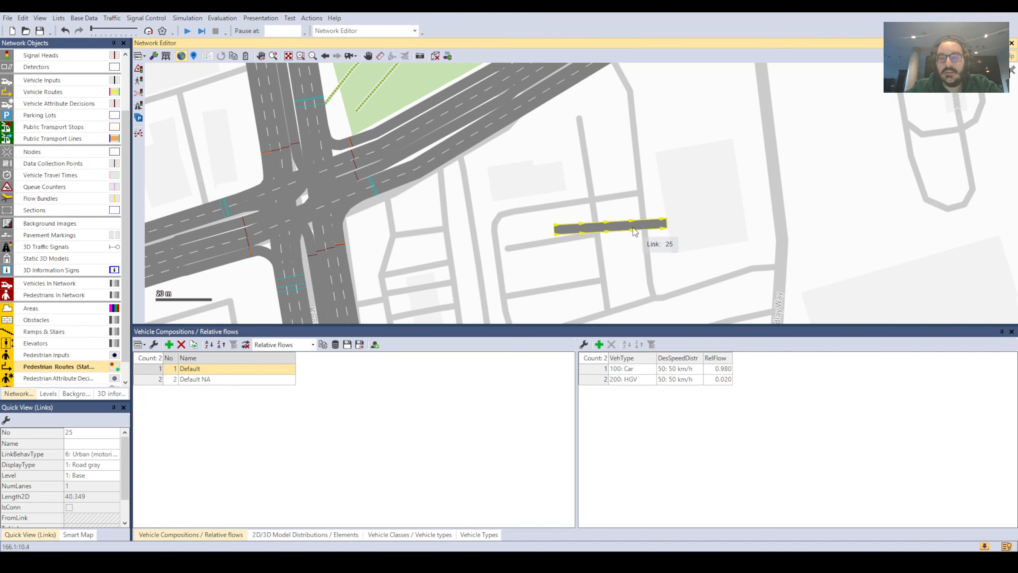
left_click(578, 320)
scroll(465, 236, "down", 5)
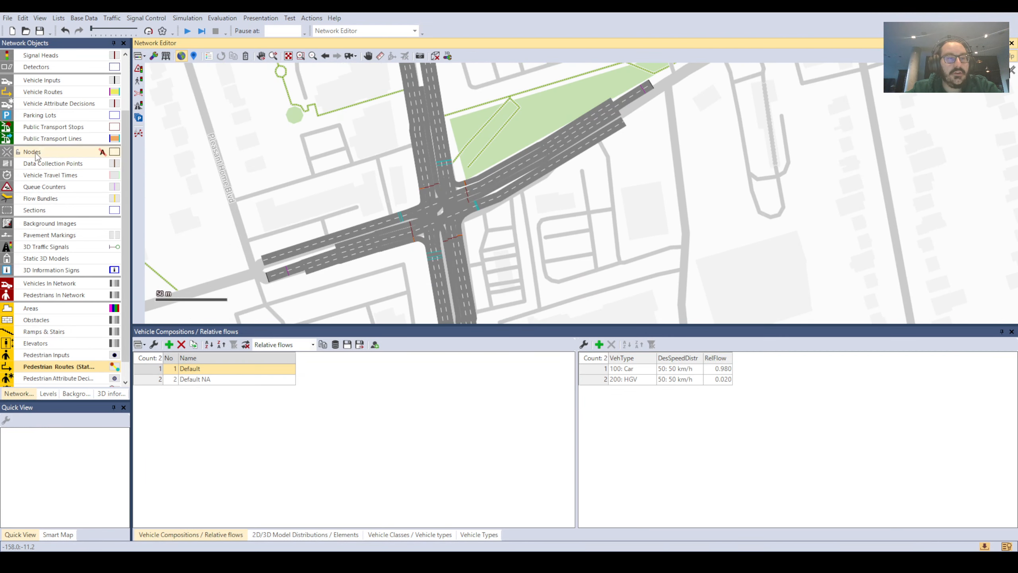
Set the vehicle composition of all vehicle inputs to 2: Default NA.
left_click(61, 95)
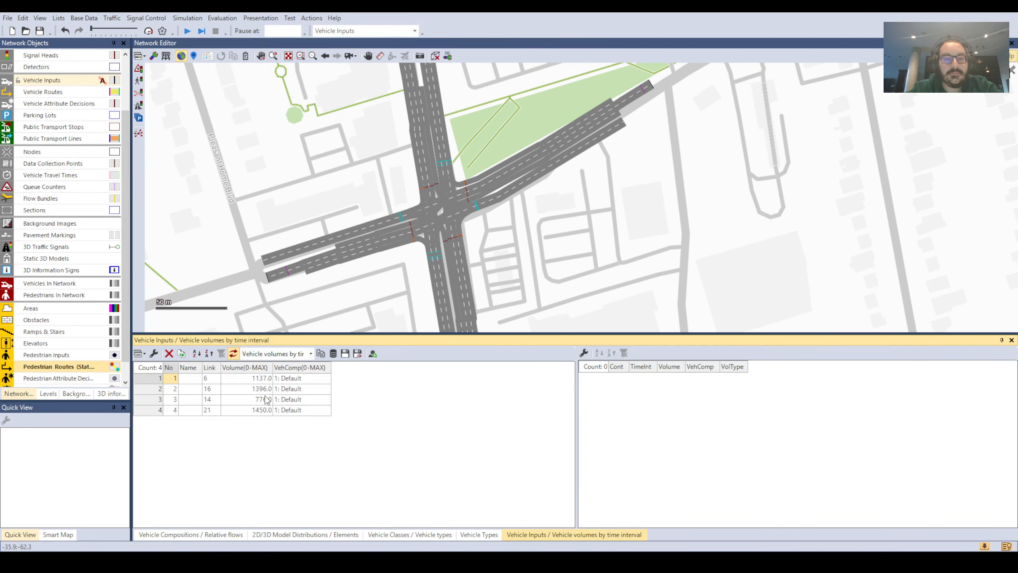
left_click(301, 367)
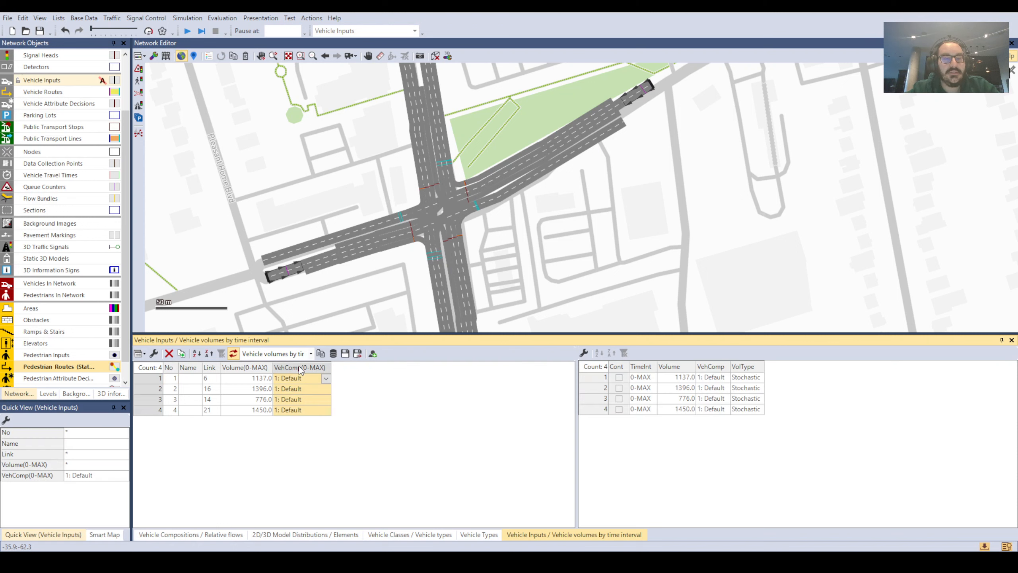
left_click(312, 380)
type("2")
key("Return")
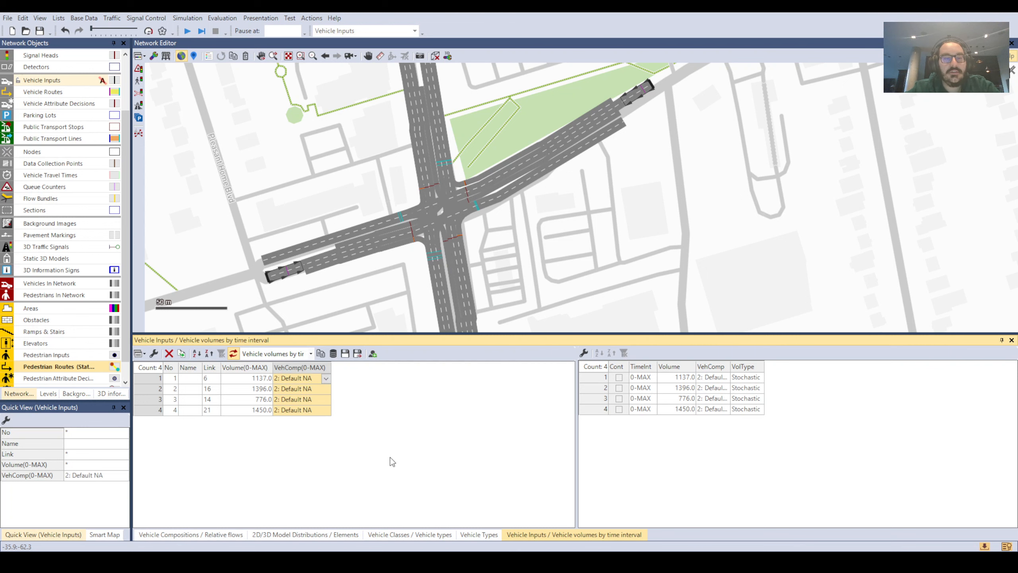
left_click(601, 228)
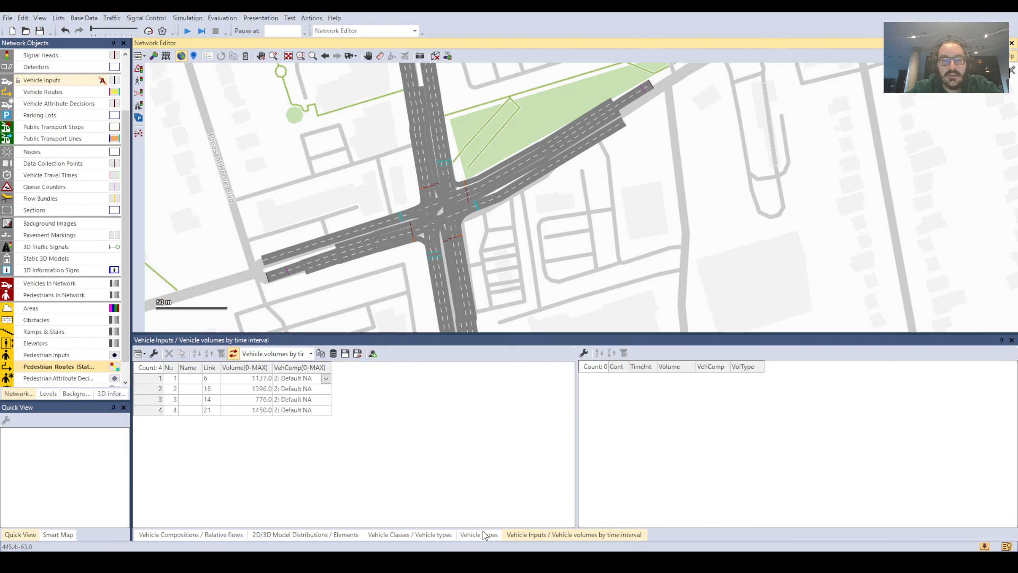
Delete the Default vehicle composition and renumber Default NA as 1.
left_click(202, 535)
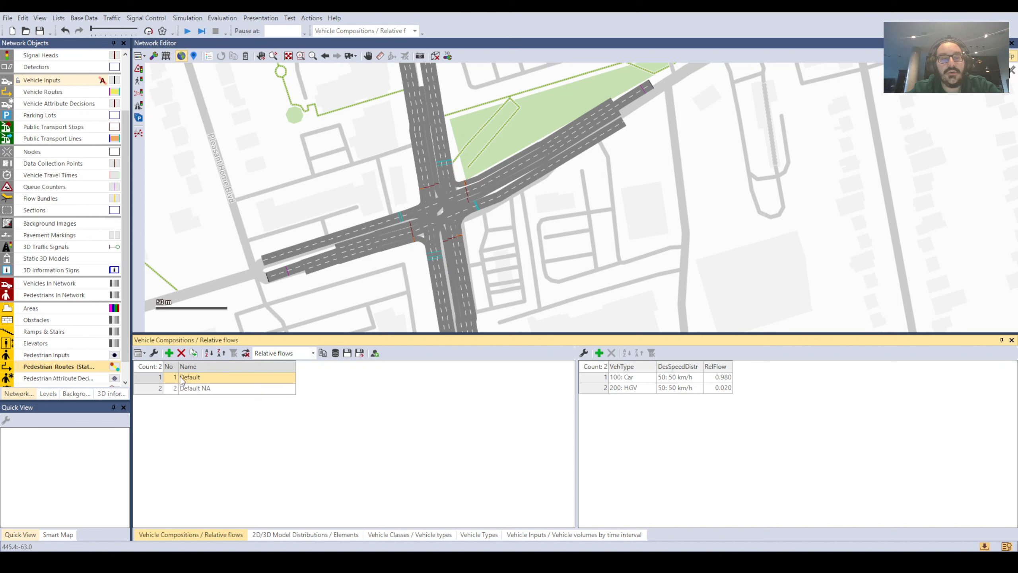
left_click(182, 353)
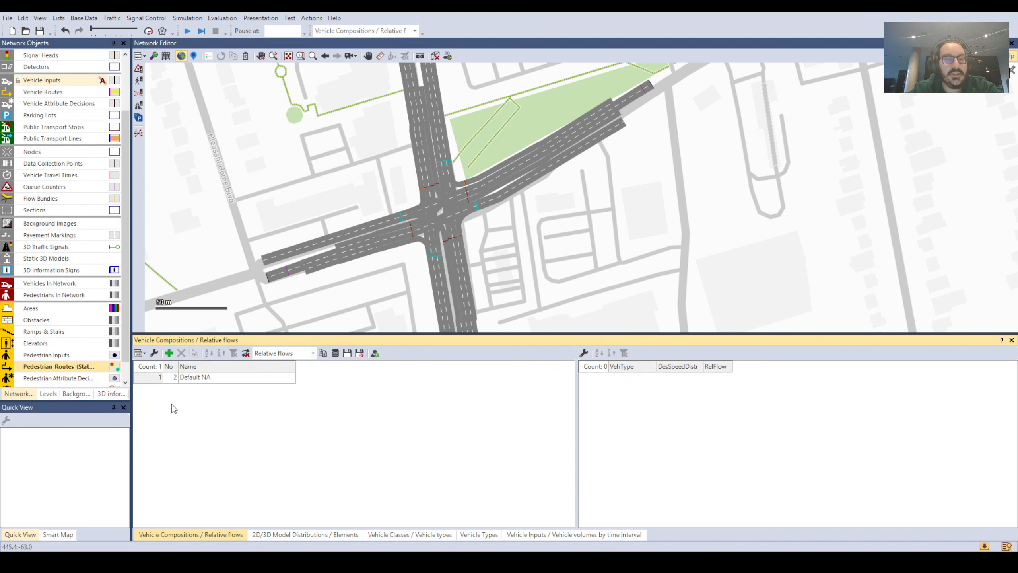
double_click(176, 379)
type("1")
key("Return")
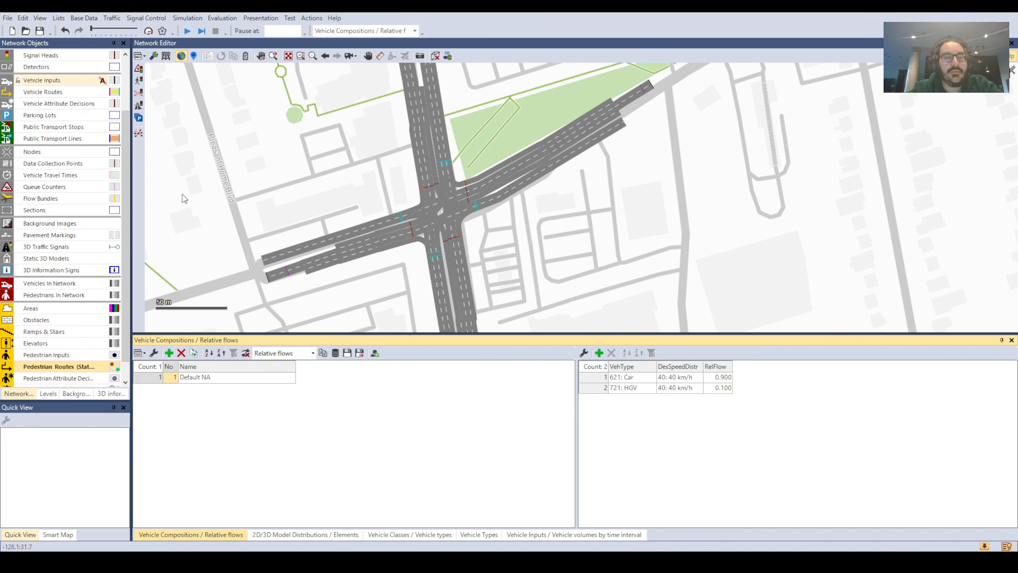
Run the simulation and enlarge the network view to watch traffic at the intersection.
left_click_drag(365, 170, 449, 148)
scroll(451, 177, "down", 1)
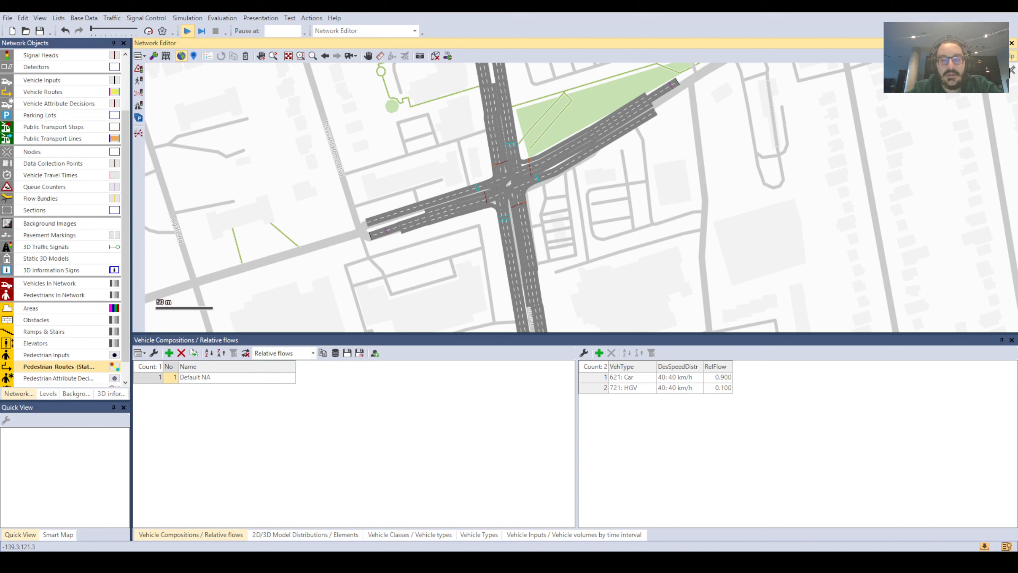
left_click(187, 31)
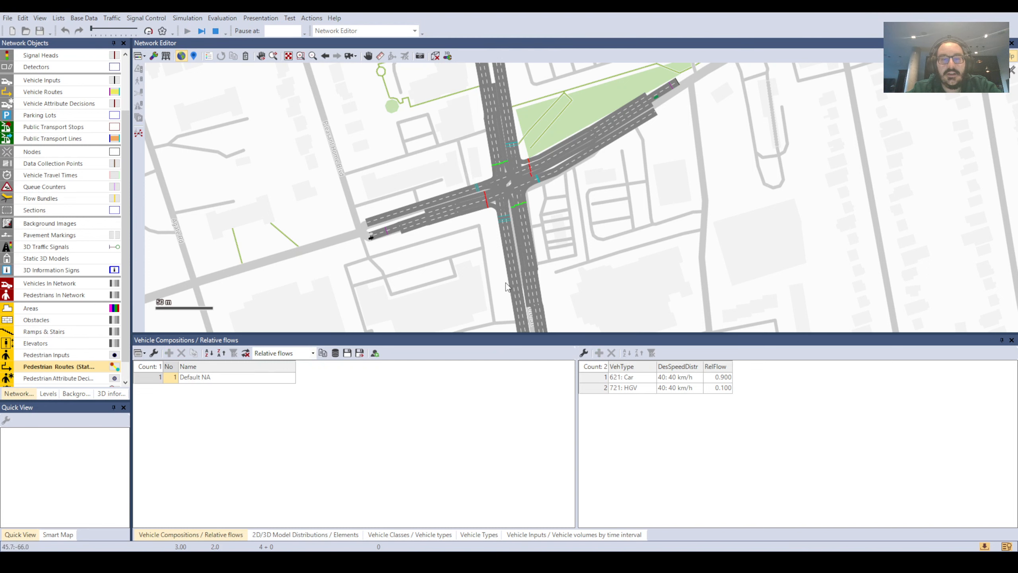
left_click_drag(453, 333, 453, 484)
scroll(456, 301, "up", 5)
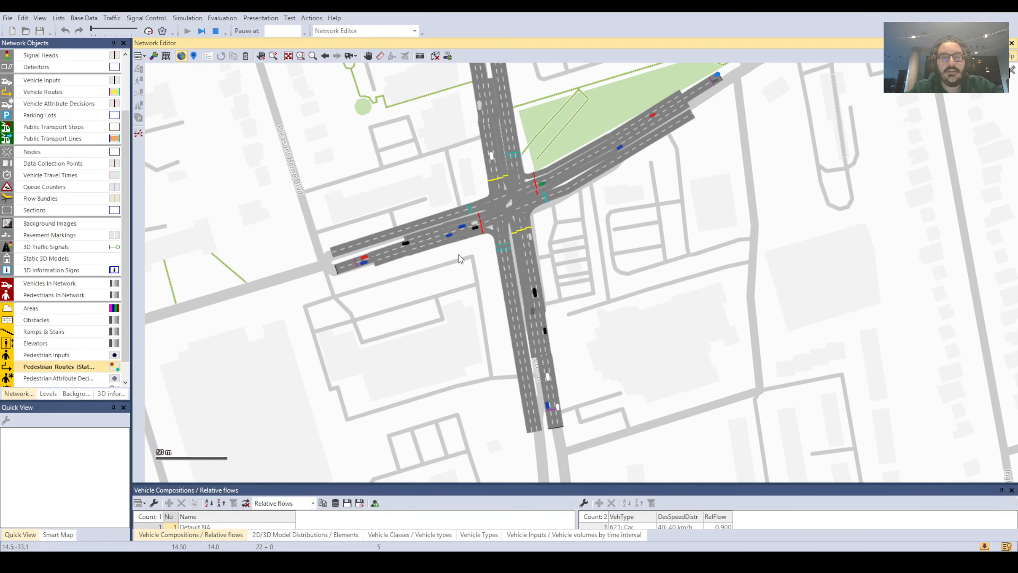
scroll(439, 293, "up", 3)
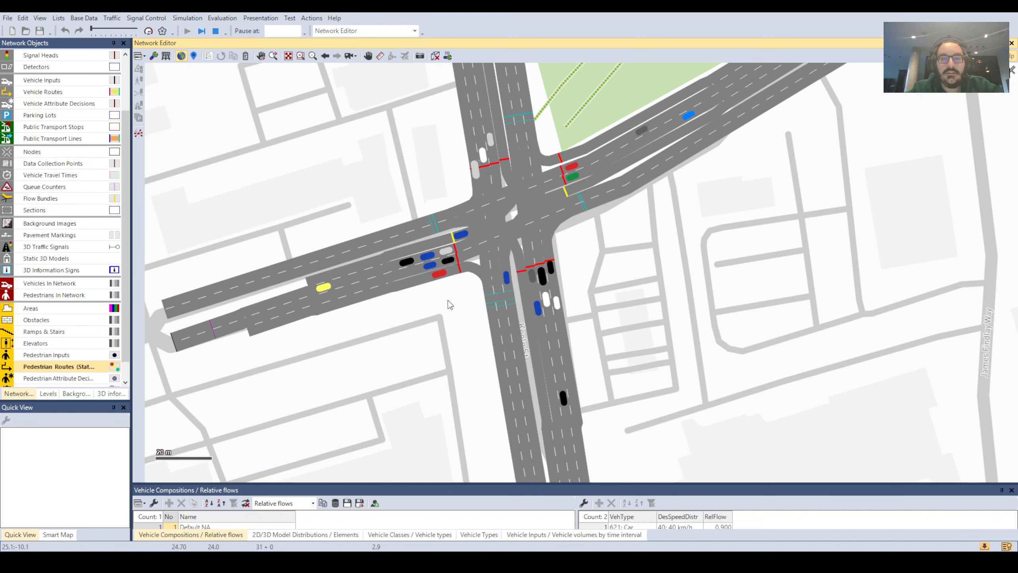
scroll(448, 277, "down", 2)
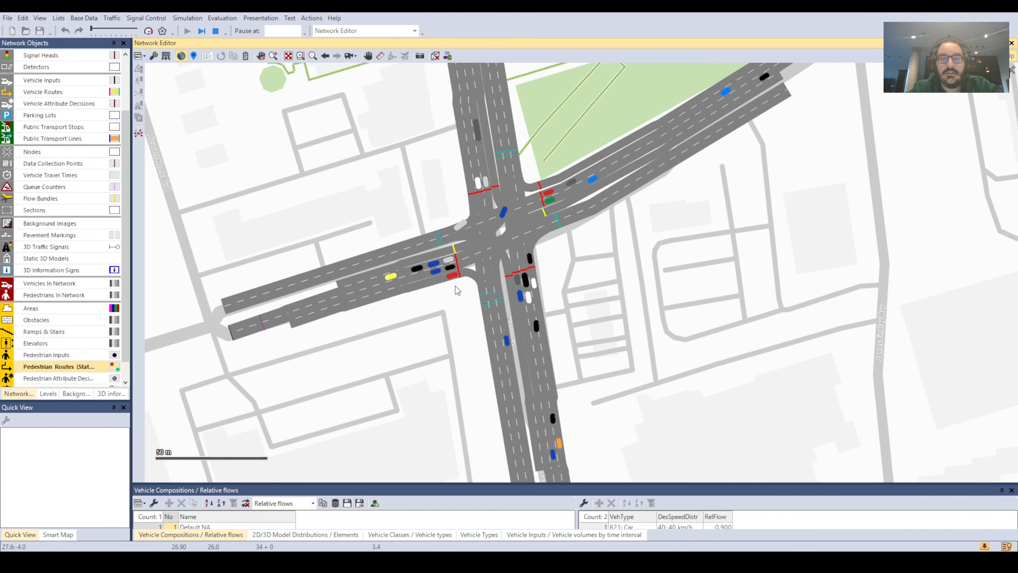
Try the 3D view, return to 2D and turn off the background map.
left_click(435, 56)
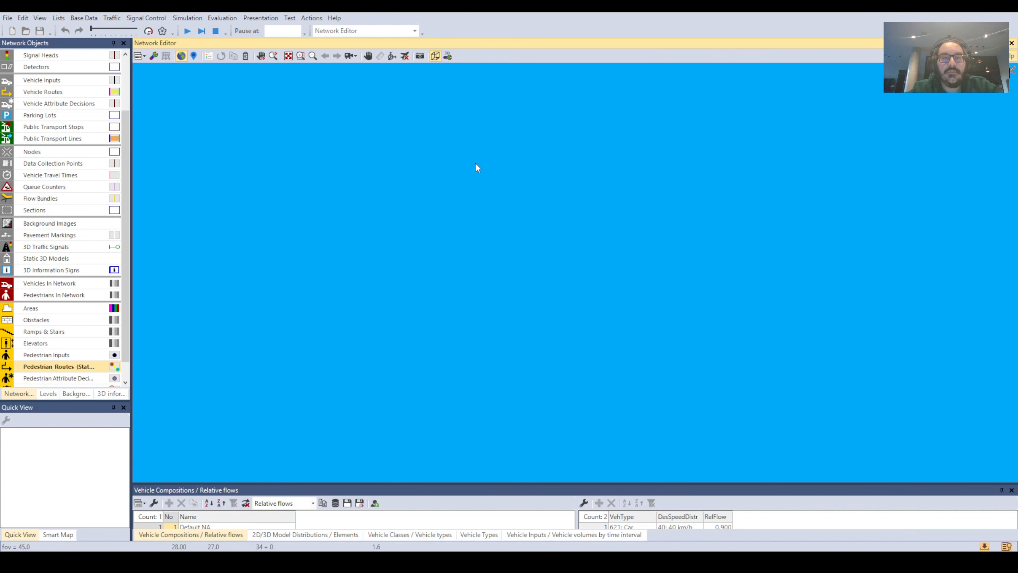
left_click(435, 56)
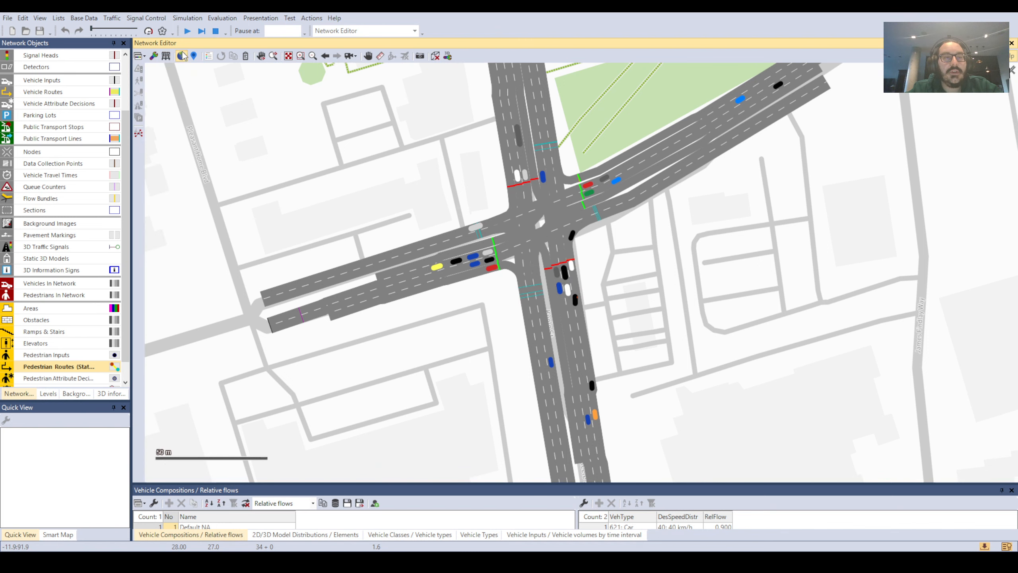
left_click(182, 56)
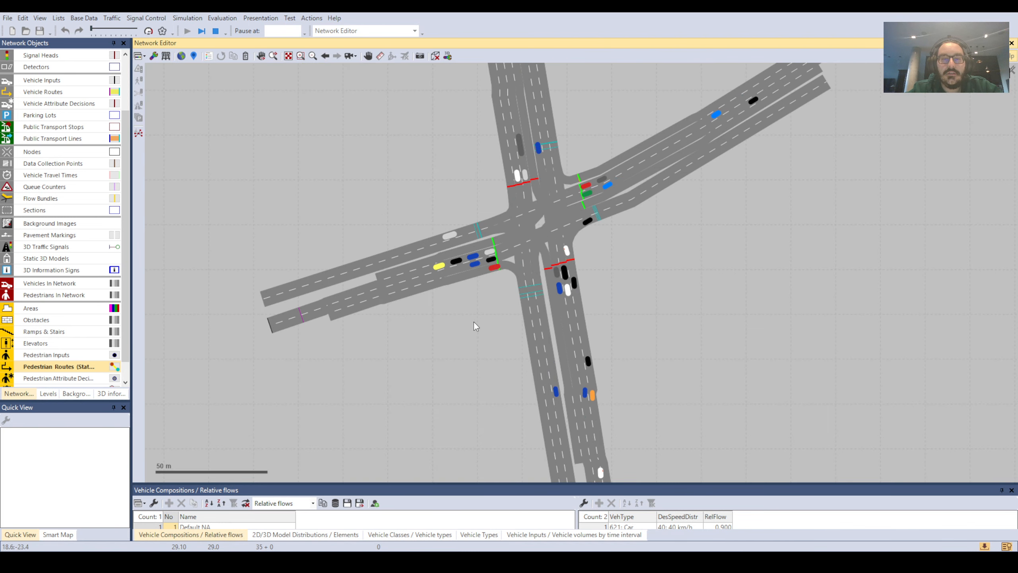
Select the long HGV on the south approach and add the Model2D3D attribute to the vehicle Quick View.
scroll(448, 321, "up", 3)
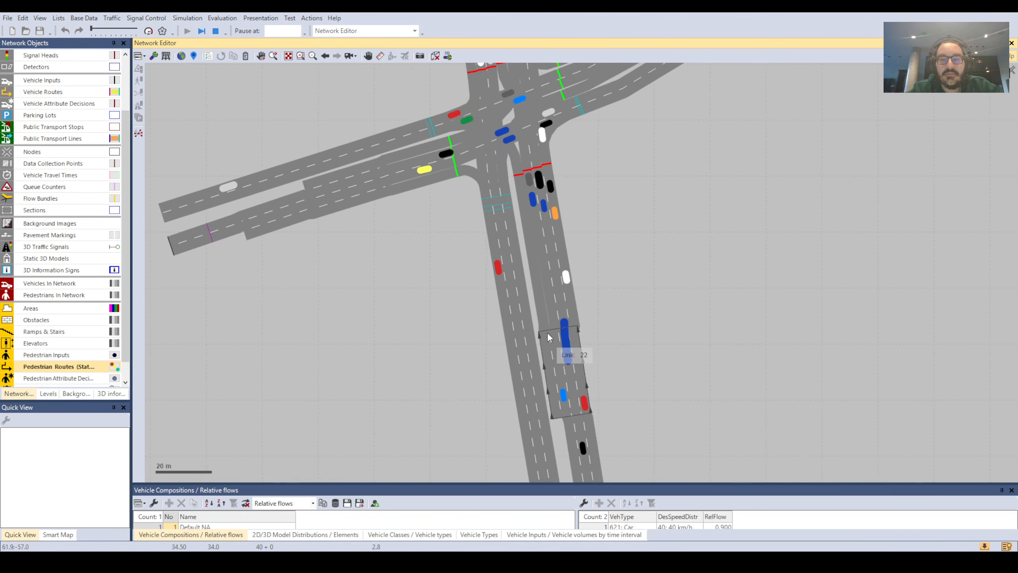
left_click(572, 312)
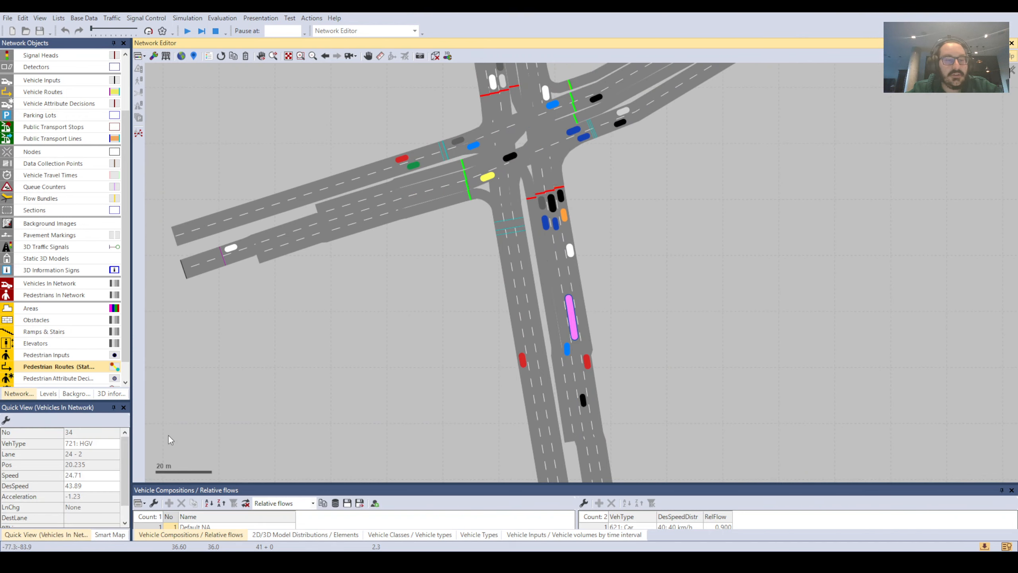
left_click_drag(82, 400, 85, 355)
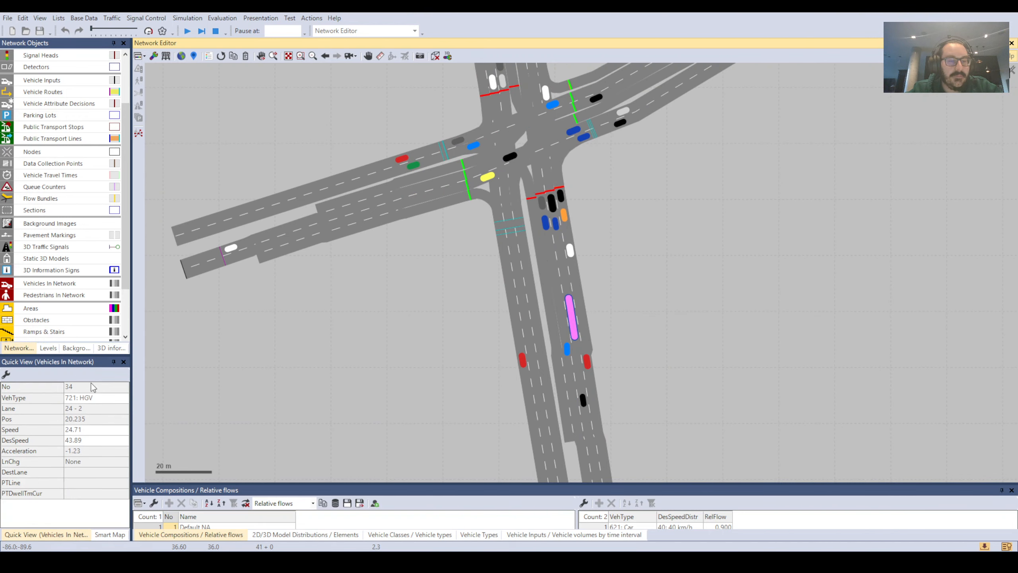
left_click(7, 374)
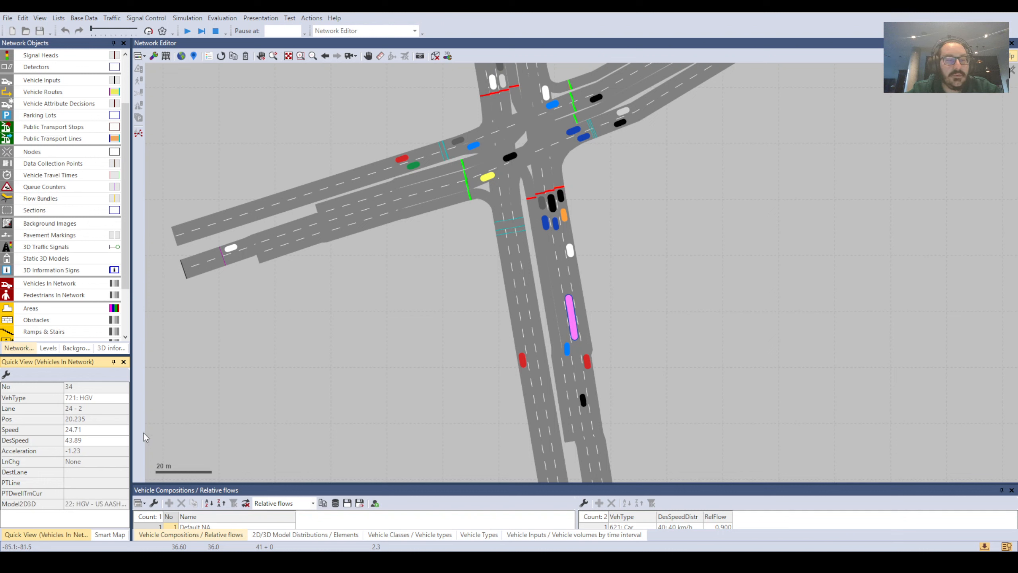
Check the assigned 2D/3D model of the yellow car in the intersection and a blue car queued on the south approach.
left_click(490, 180)
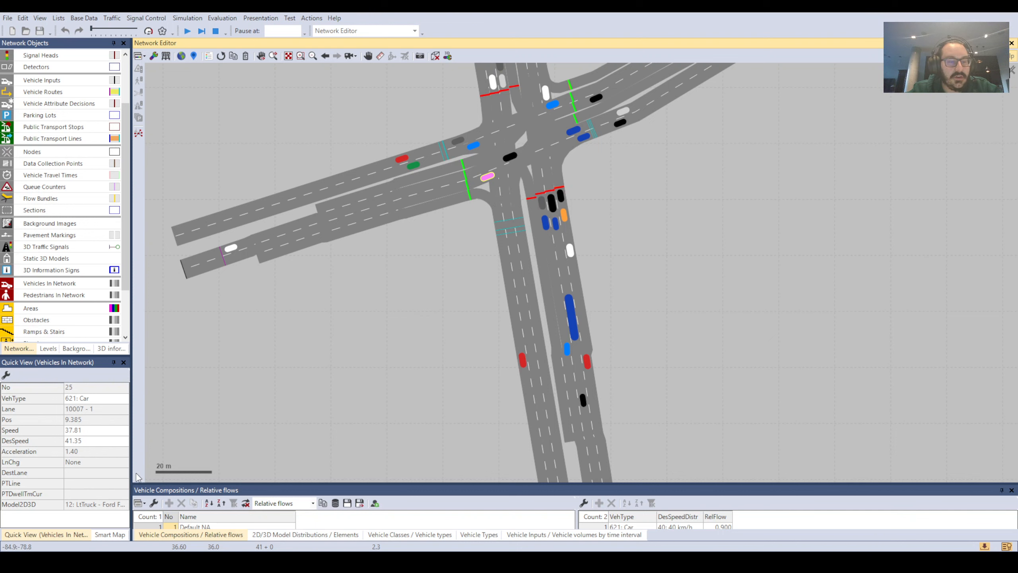
left_click(552, 204)
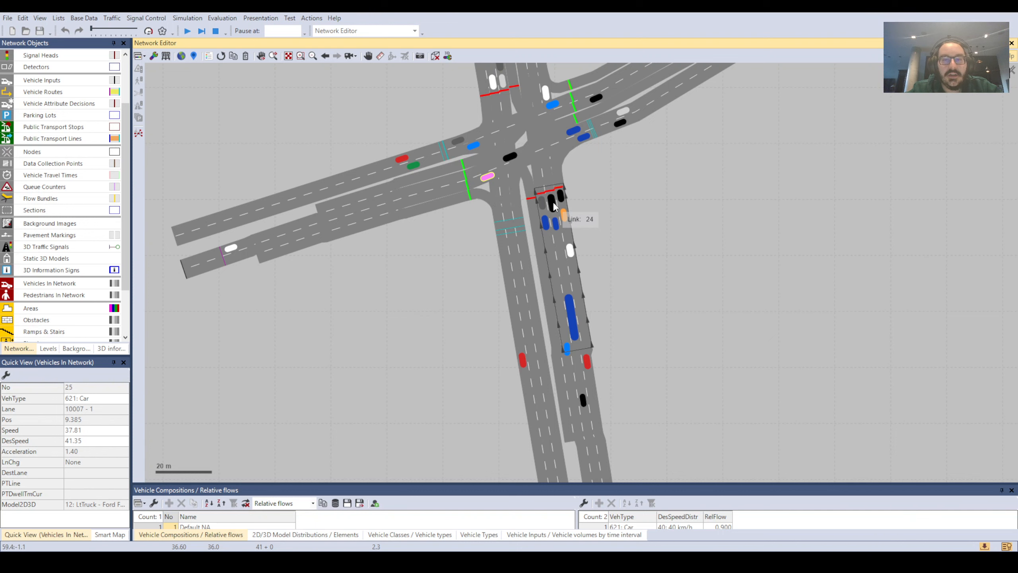
left_click(556, 225)
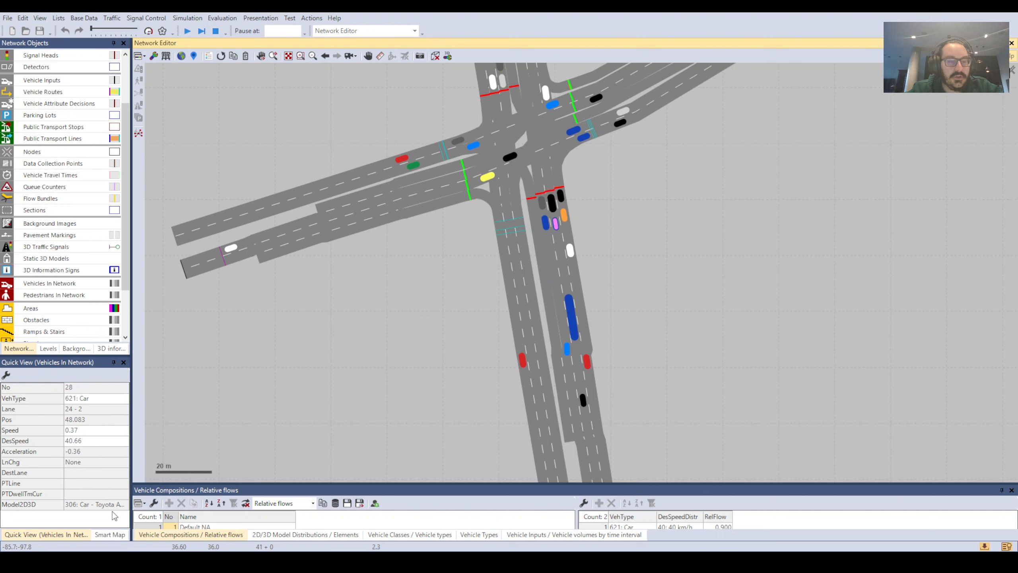
left_click(409, 295)
Stop the paused simulation run of the intersection and return the network to its editable state.
left_click_drag(409, 295, 398, 305)
scroll(398, 307, "down", 2)
left_click_drag(521, 297, 619, 352)
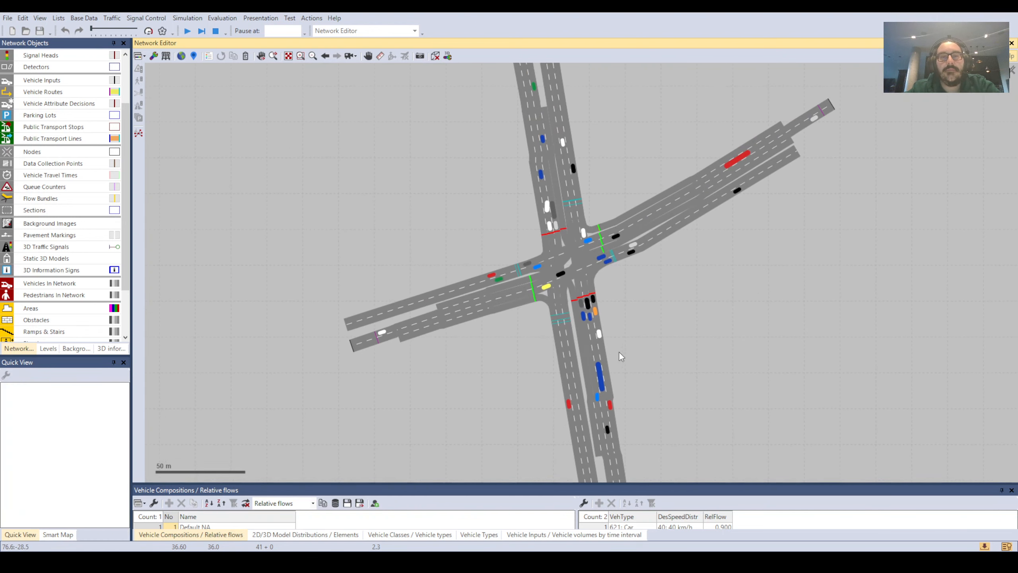
scroll(642, 347, "down", 3)
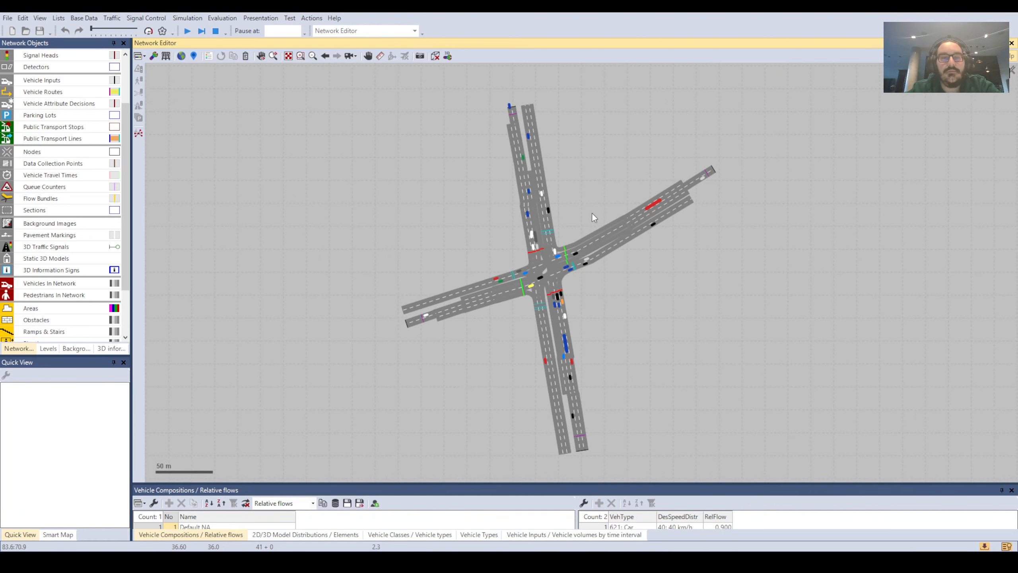
left_click_drag(592, 213, 596, 212)
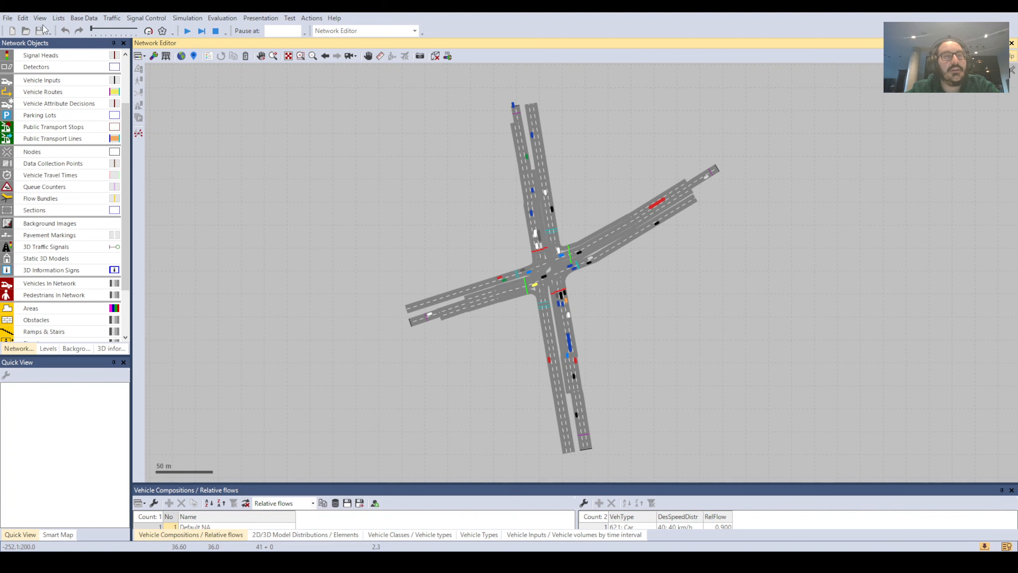
left_click(215, 31)
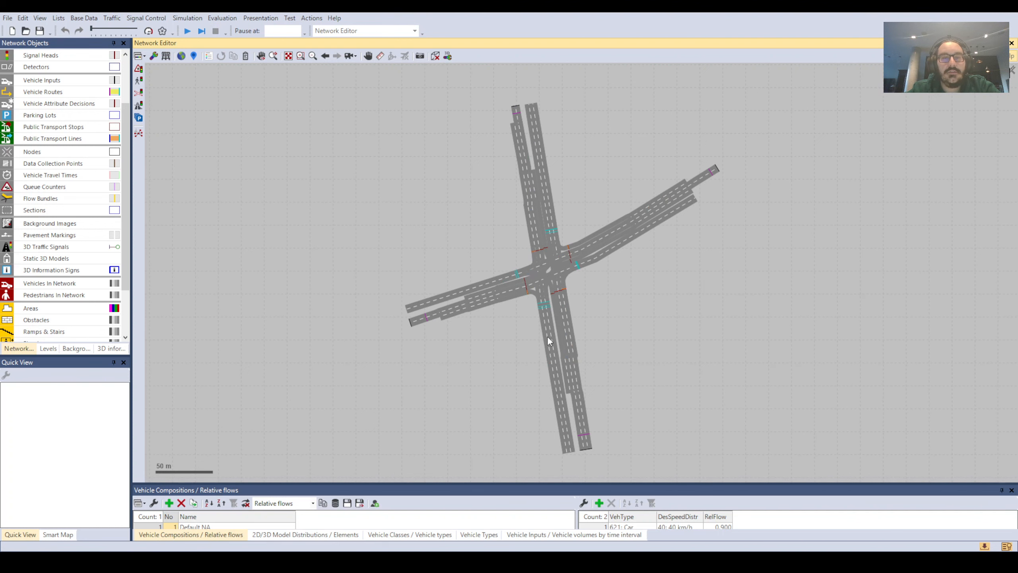